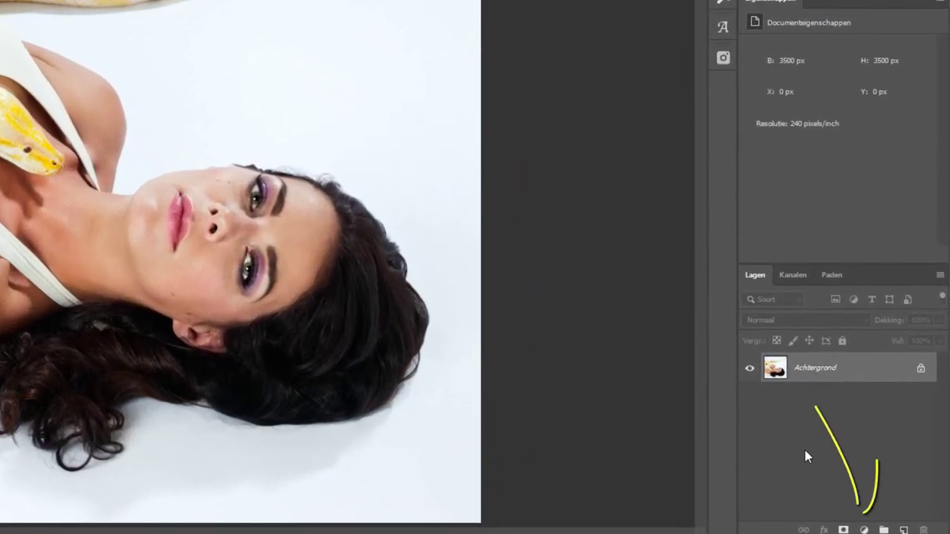
# Step: Try a desaturated Hue/Saturation adjustment layer, then delete it
pyautogui.click(865, 530)
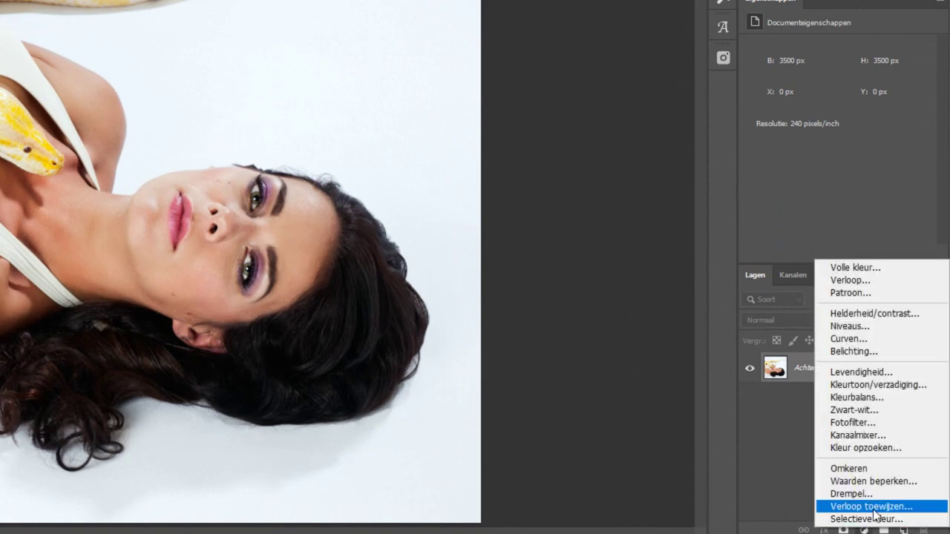
pyautogui.click(894, 390)
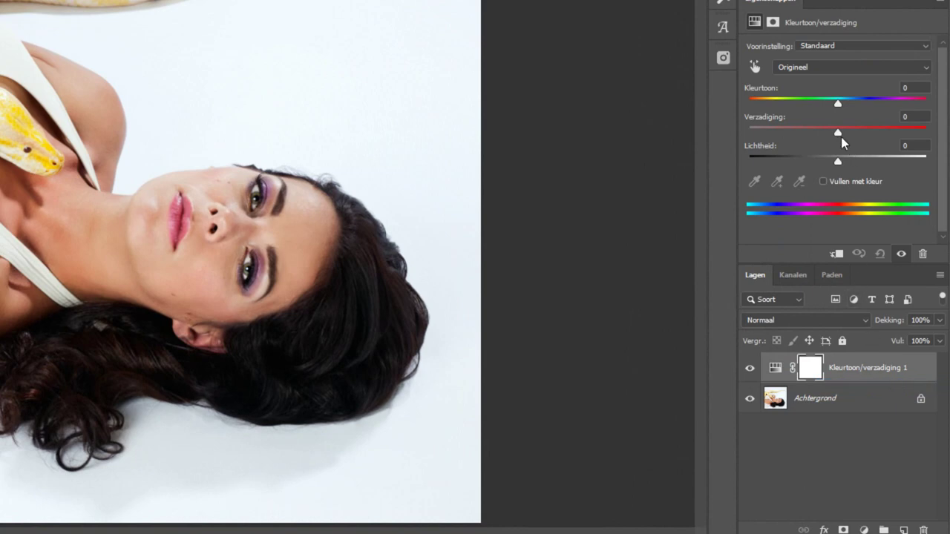
pyautogui.moveTo(838, 133); pyautogui.dragTo(717, 142)
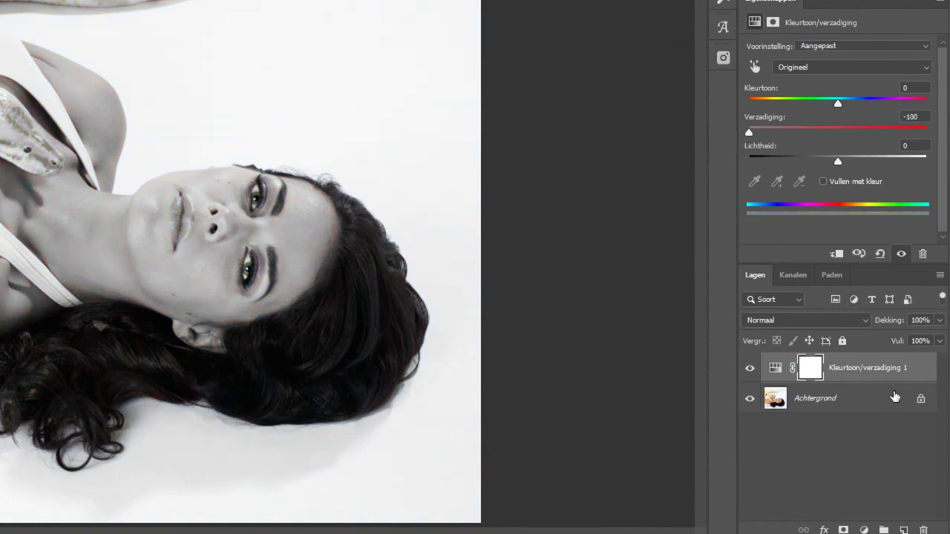
pyautogui.moveTo(915, 371); pyautogui.dragTo(925, 529)
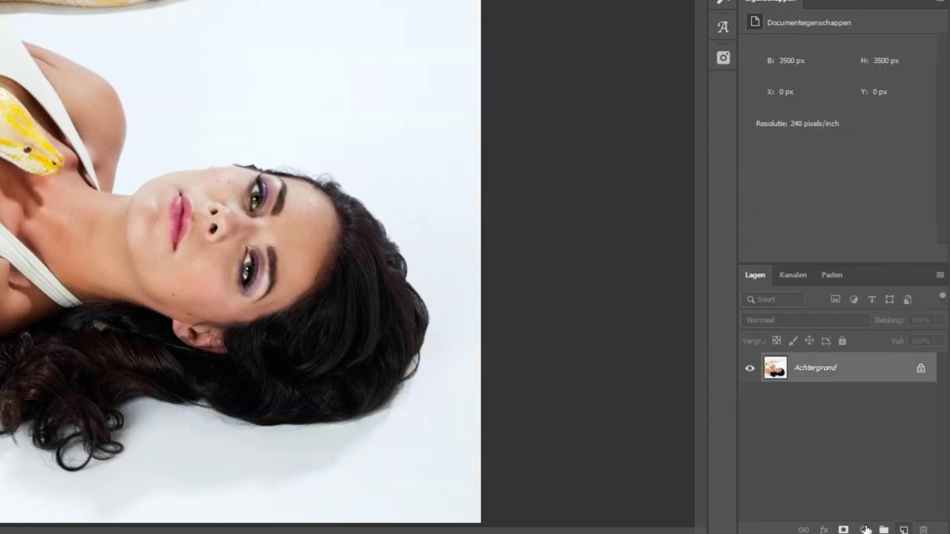
# Step: Add a Black & White adjustment layer: reds up to 78; yellows, greens, cyans darkened; magentas -66
pyautogui.click(867, 530)
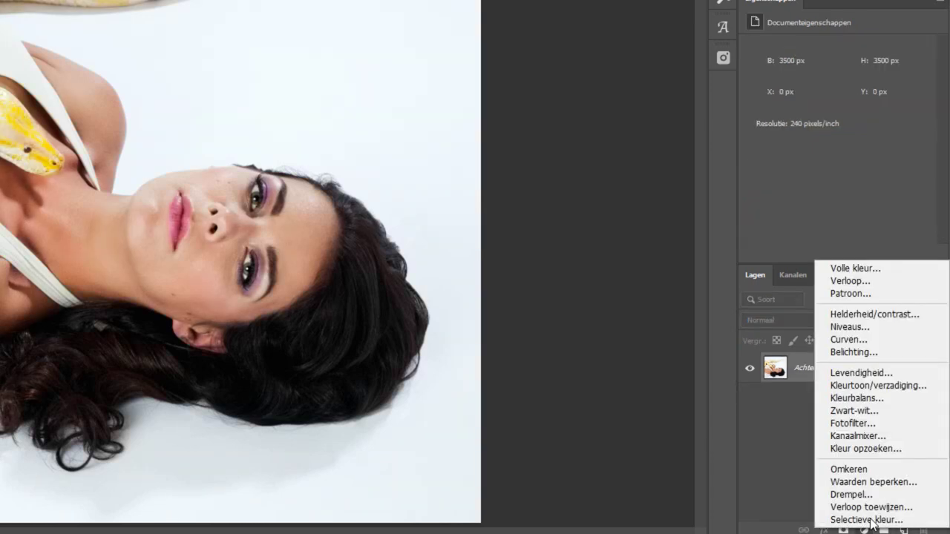
pyautogui.click(873, 412)
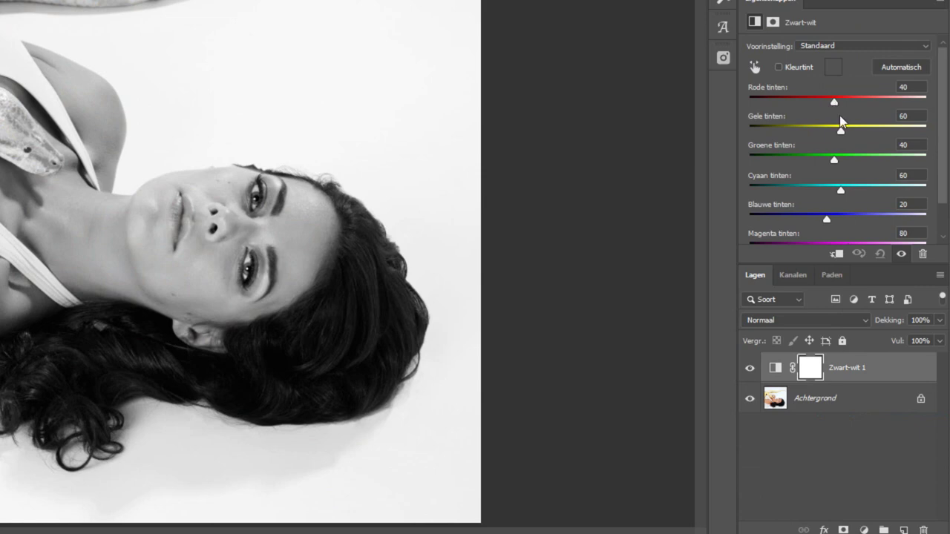
pyautogui.moveTo(878, 265); pyautogui.dragTo(873, 304)
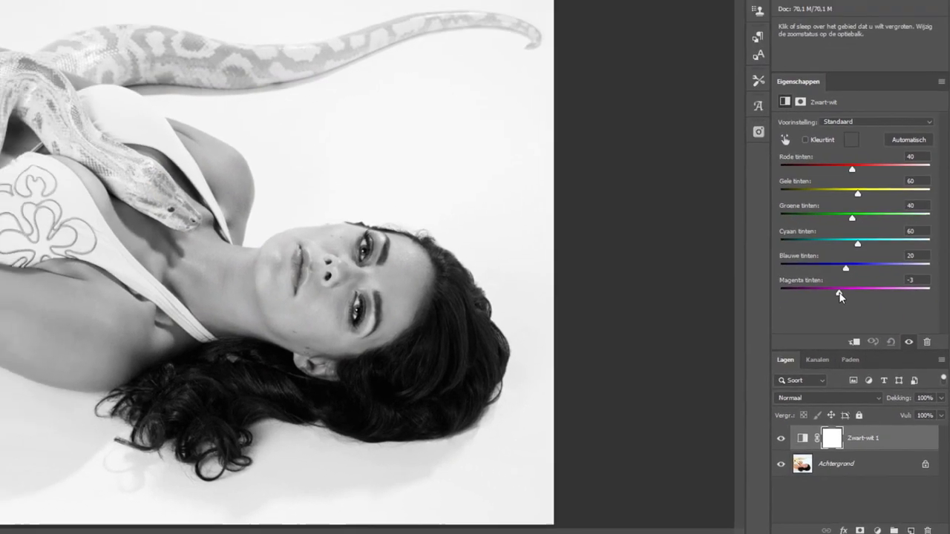
pyautogui.moveTo(849, 252); pyautogui.dragTo(819, 245)
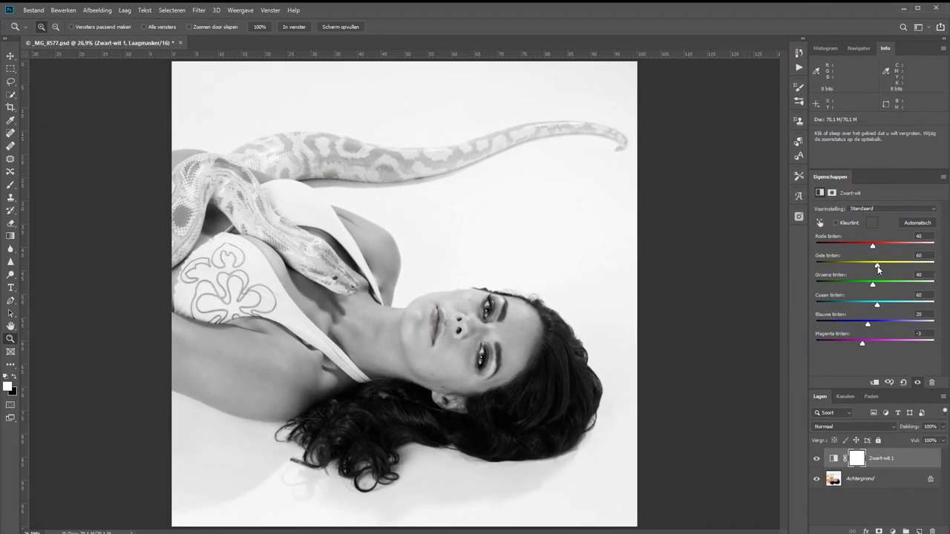
pyautogui.moveTo(877, 266)
pyautogui.mouseDown()
pyautogui.moveTo(852, 276)
pyautogui.moveTo(873, 263)
pyautogui.moveTo(855, 244)
pyautogui.moveTo(882, 244)
pyautogui.mouseUp()
pyautogui.moveTo(862, 343); pyautogui.dragTo(847, 345)
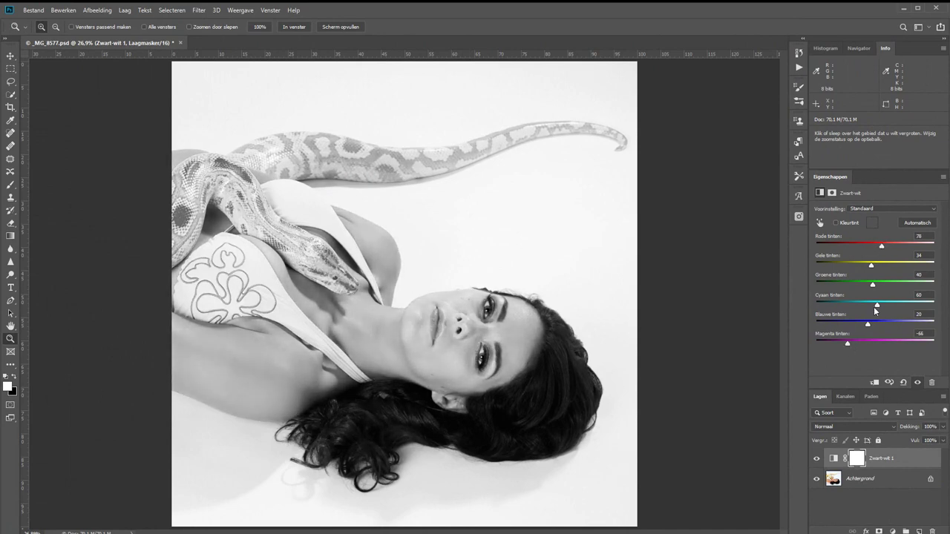
pyautogui.moveTo(878, 305)
pyautogui.mouseDown()
pyautogui.moveTo(832, 309)
pyautogui.moveTo(852, 305)
pyautogui.moveTo(837, 287)
pyautogui.moveTo(808, 287)
pyautogui.moveTo(845, 287)
pyautogui.mouseUp()
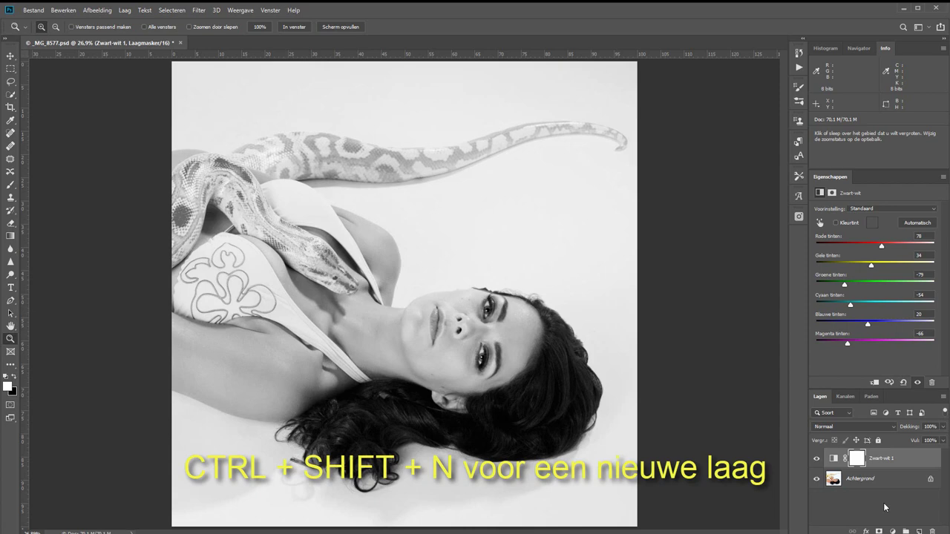
# Step: Create a new empty layer named klein
pyautogui.hotkey('ctrl', 'shift', 'n')
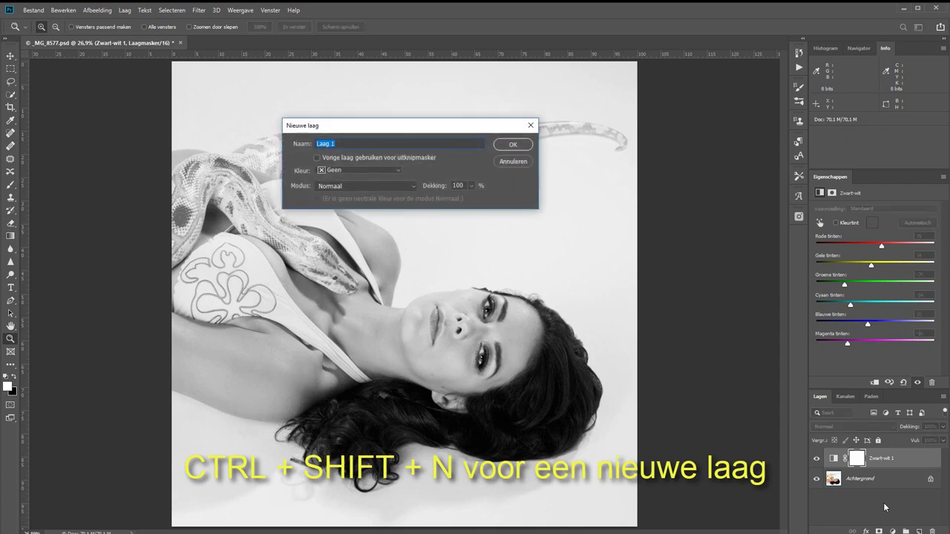
pyautogui.write('klen')
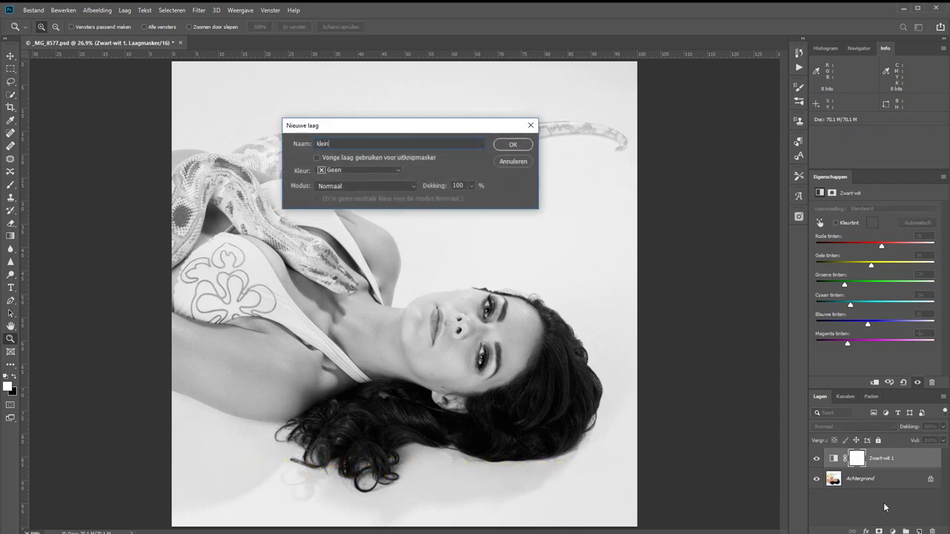
pyautogui.press('Return')
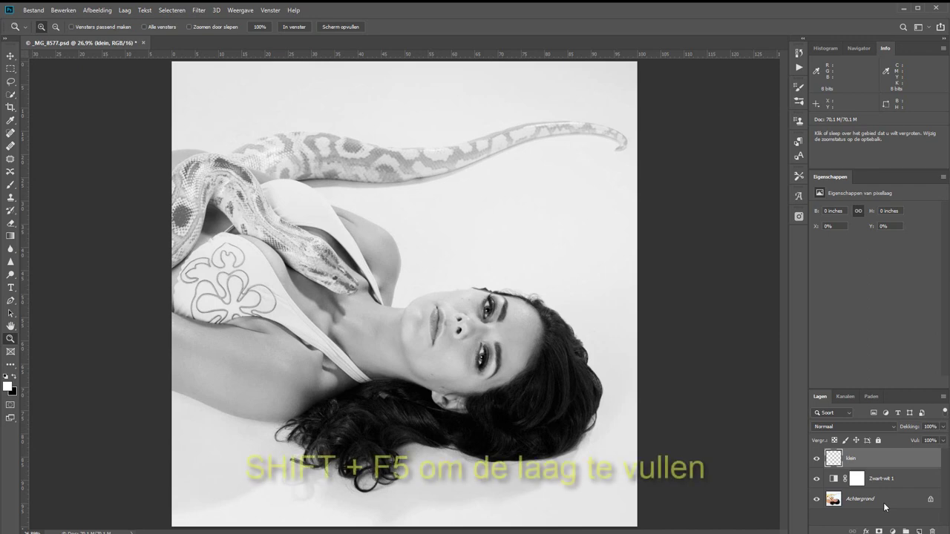
# Step: Fill the klein layer with 50% grey
pyautogui.hotkey('shift', 'F5')
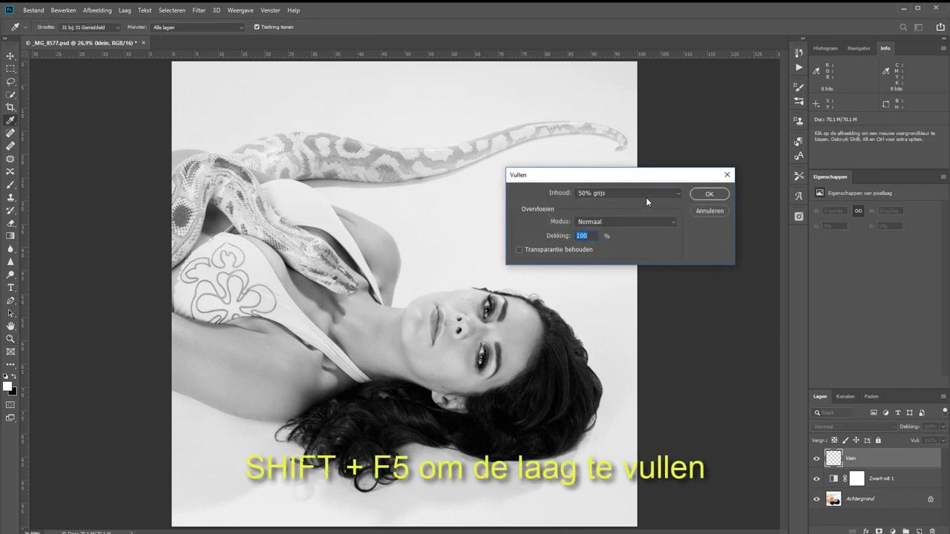
pyautogui.click(646, 198)
pyautogui.click(642, 271)
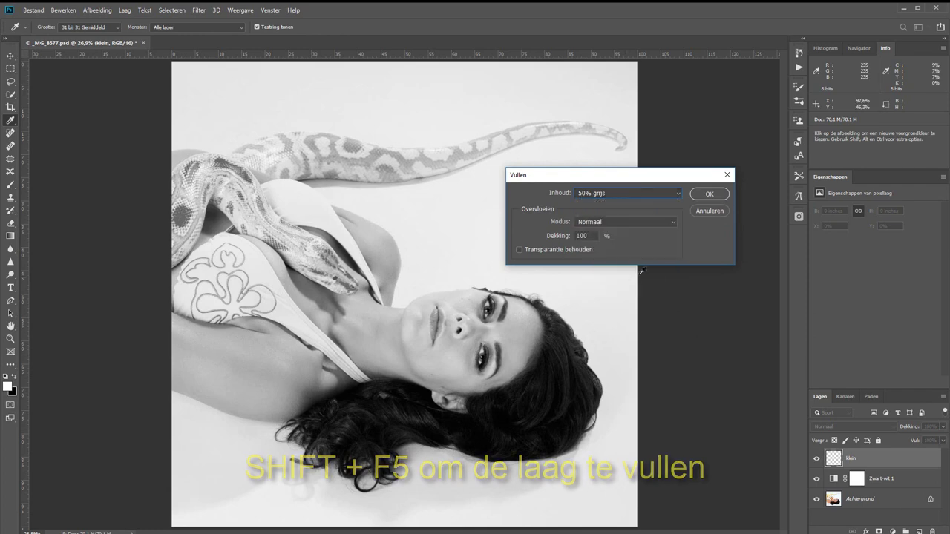
pyautogui.click(709, 194)
pyautogui.press('z')
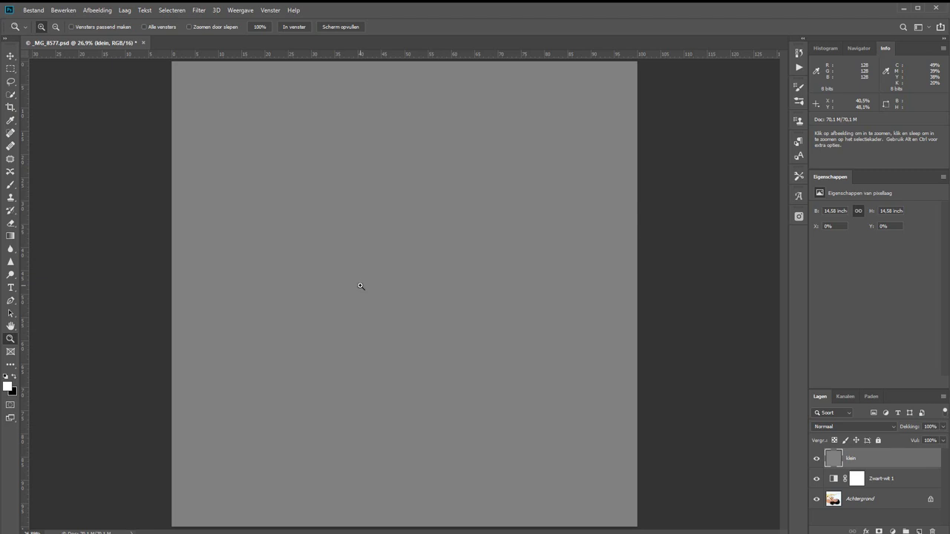
# Step: At 100% zoom, apply Add Noise to klein: amount 20%, Gaussian, Monochromatic
pyautogui.click(260, 27)
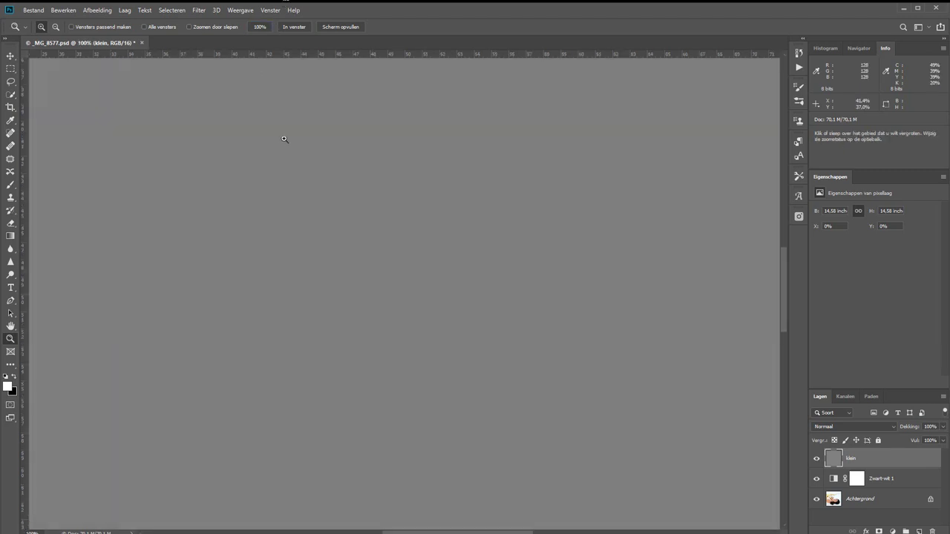
pyautogui.click(199, 10)
pyautogui.moveTo(143, 226)
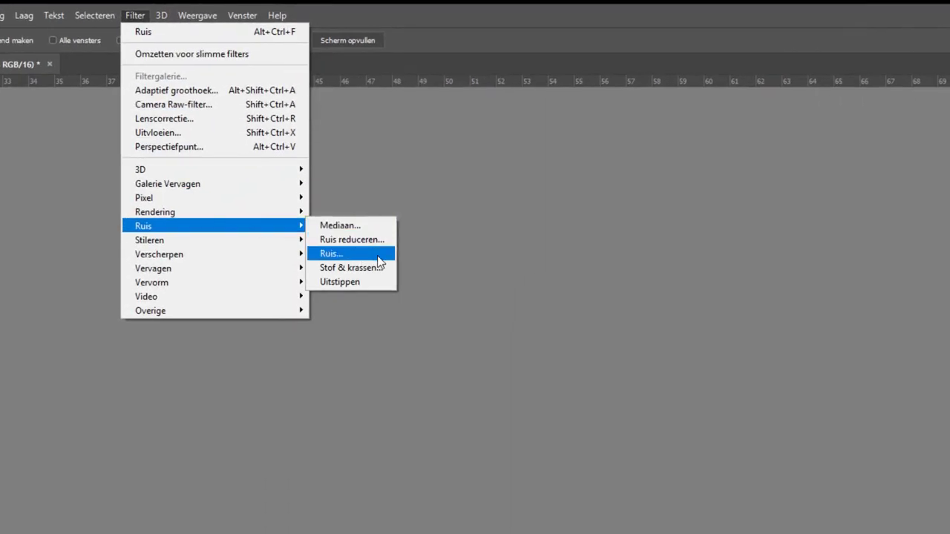
pyautogui.click(379, 260)
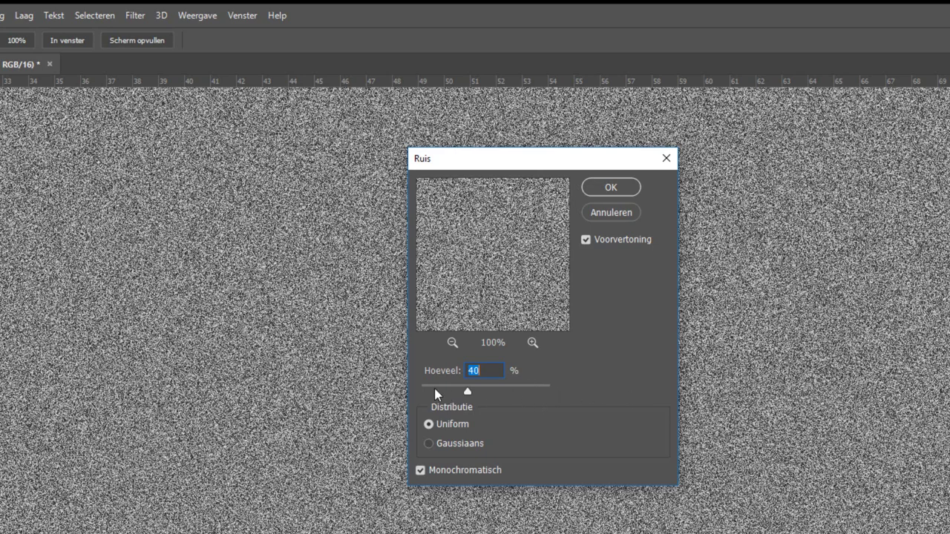
pyautogui.click(433, 390)
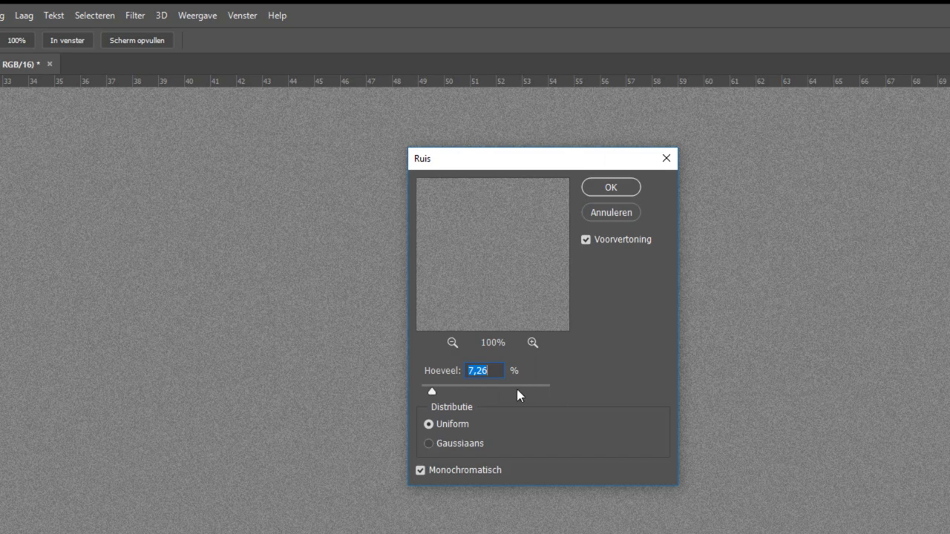
pyautogui.click(538, 392)
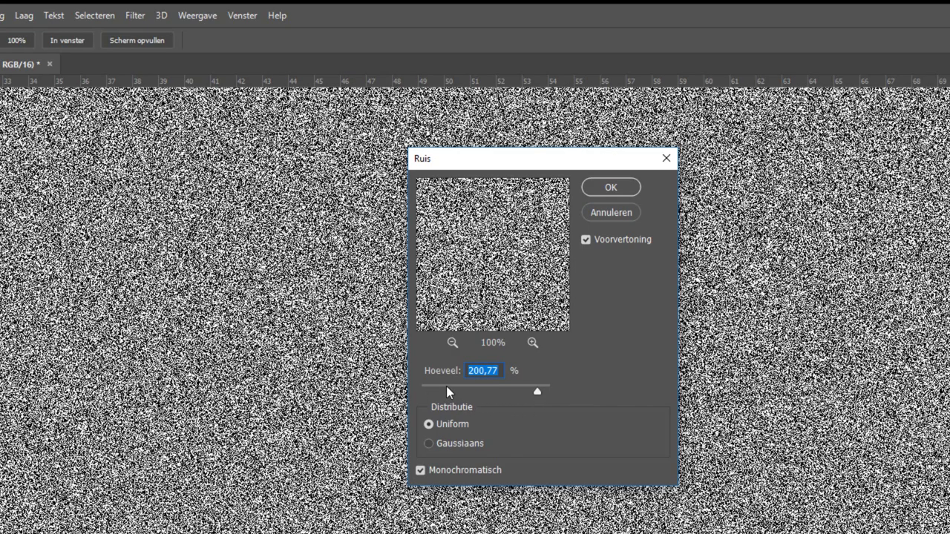
pyautogui.write('40')
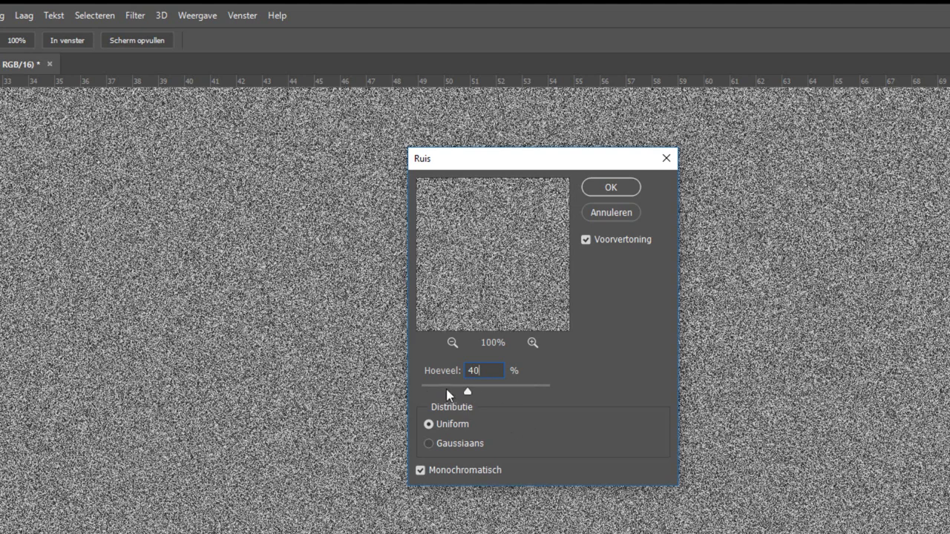
pyautogui.click(467, 391)
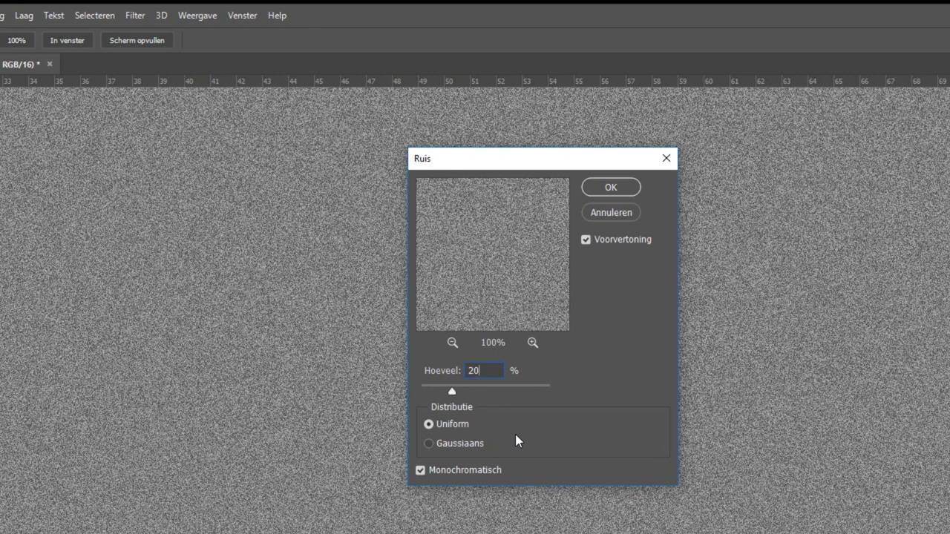
pyautogui.click(429, 444)
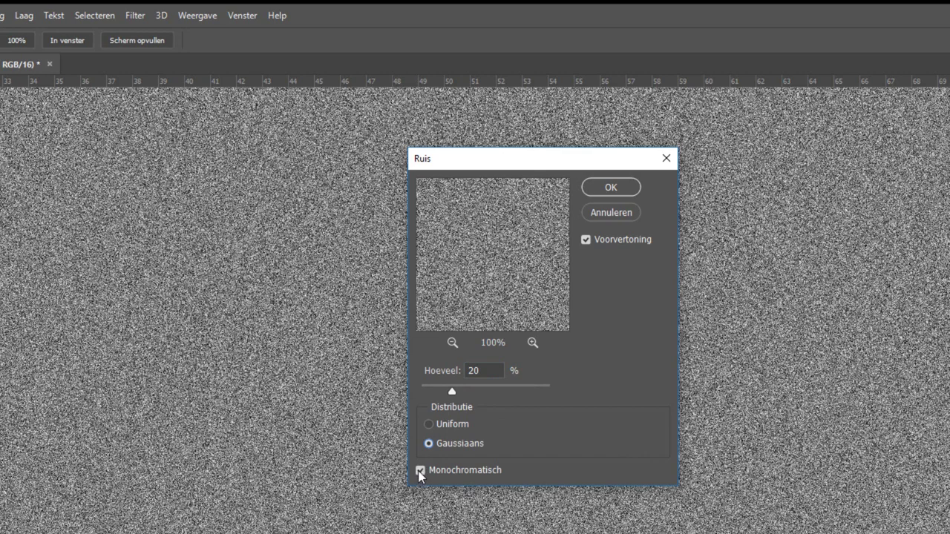
pyautogui.click(420, 471)
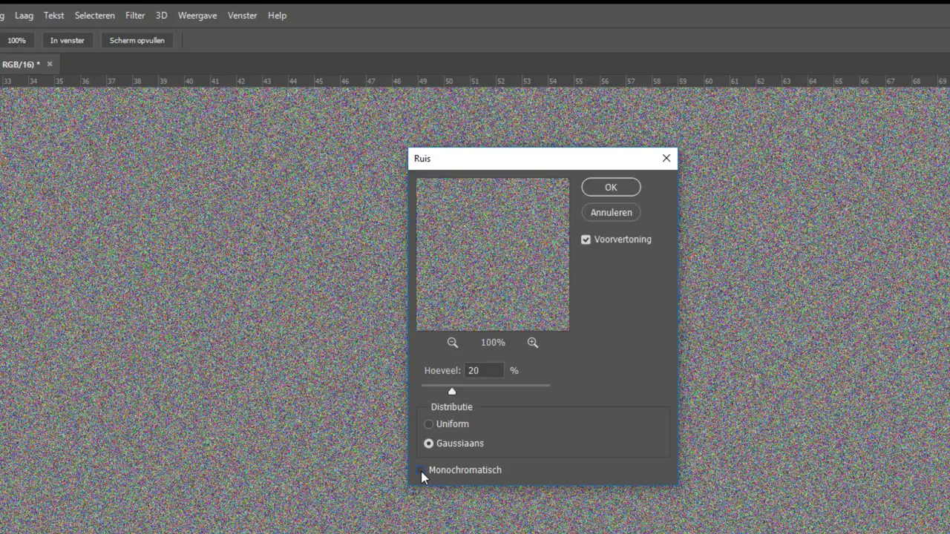
pyautogui.click(421, 471)
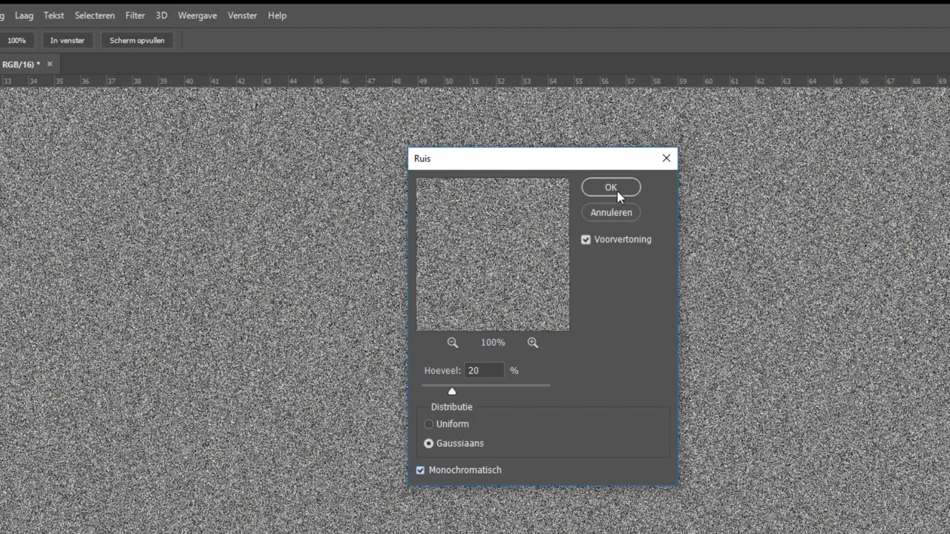
pyautogui.click(611, 188)
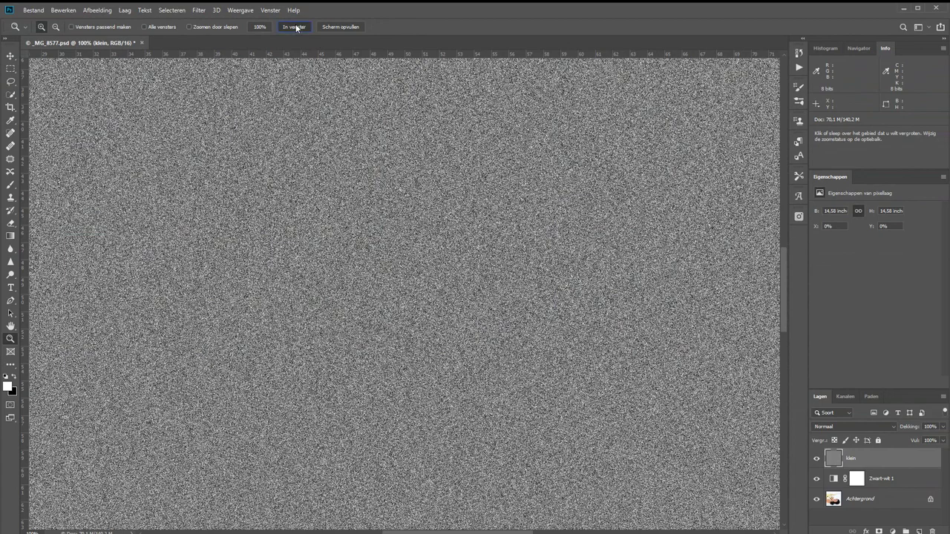
# Step: Fit the whole image in the window to view the grained klein layer
pyautogui.click(297, 29)
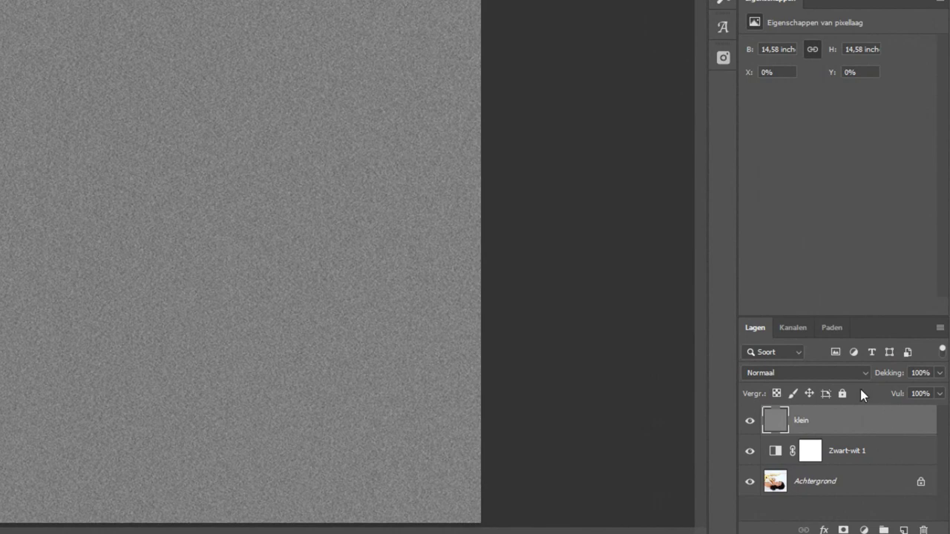
# Step: Set the klein layer to Bedekken (Overlay) blending and zoom into the face to inspect the grain
pyautogui.click(810, 374)
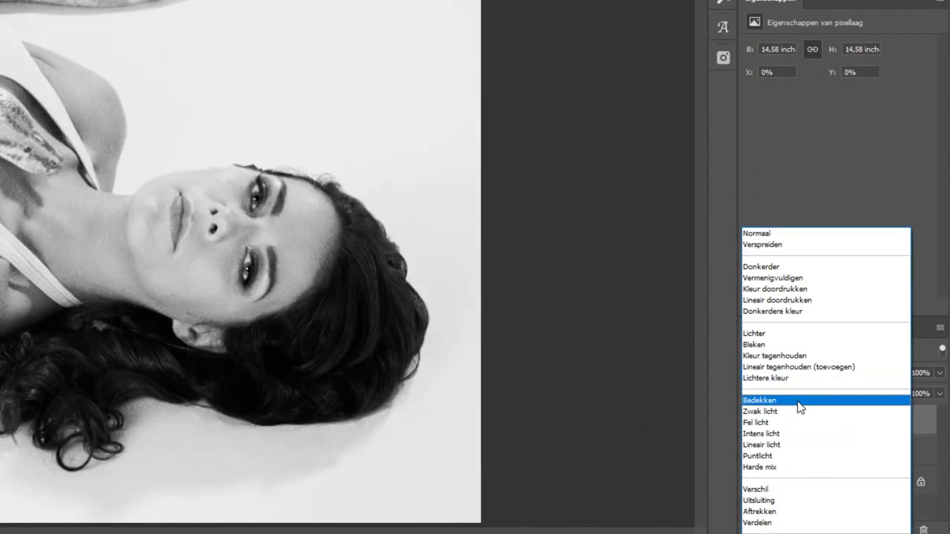
pyautogui.click(798, 401)
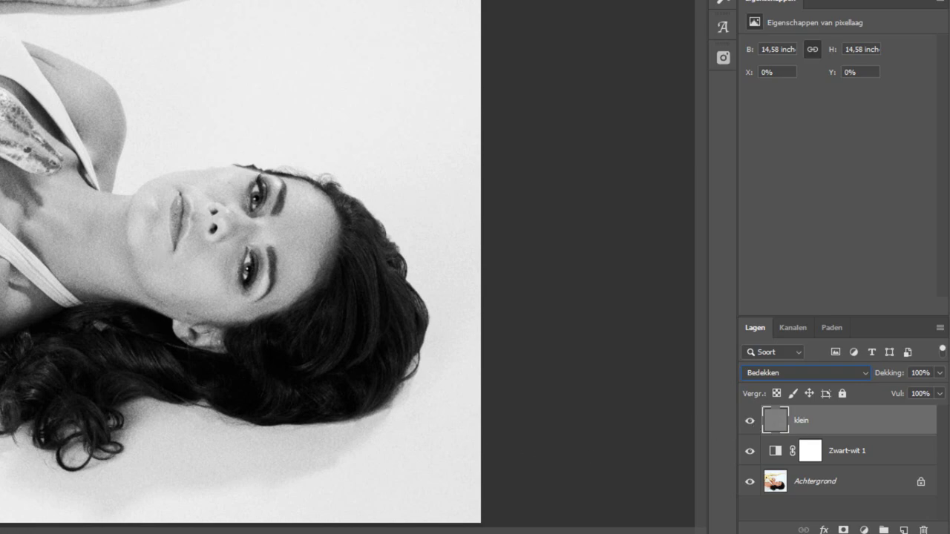
pyautogui.moveTo(135, 232); pyautogui.dragTo(354, 422)
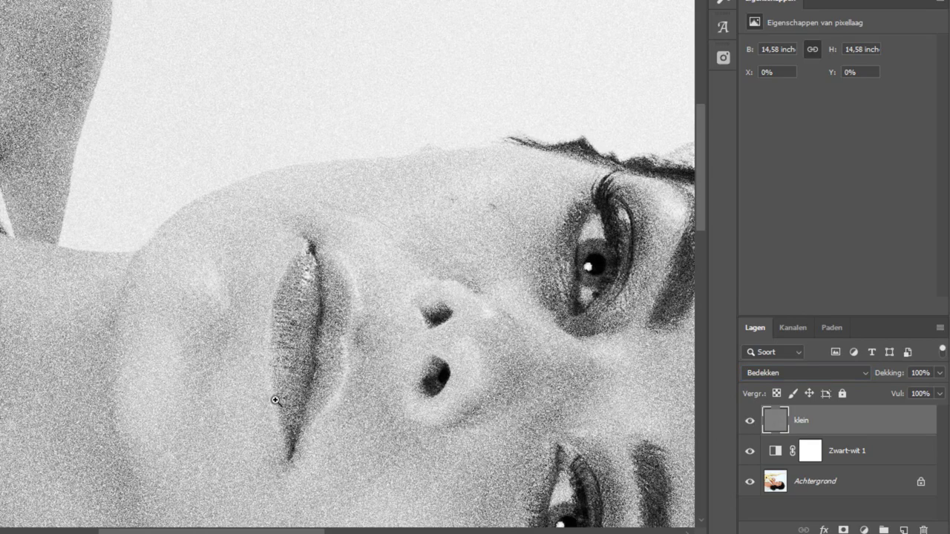
pyautogui.moveTo(268, 431)
pyautogui.mouseDown()
pyautogui.moveTo(265, 121)
pyautogui.moveTo(249, 104)
pyautogui.mouseUp()
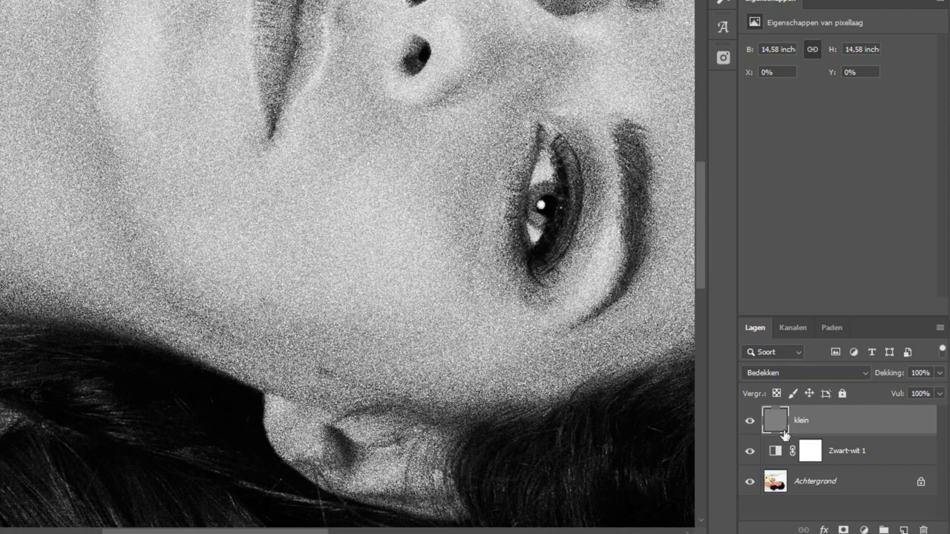
pyautogui.click(777, 377)
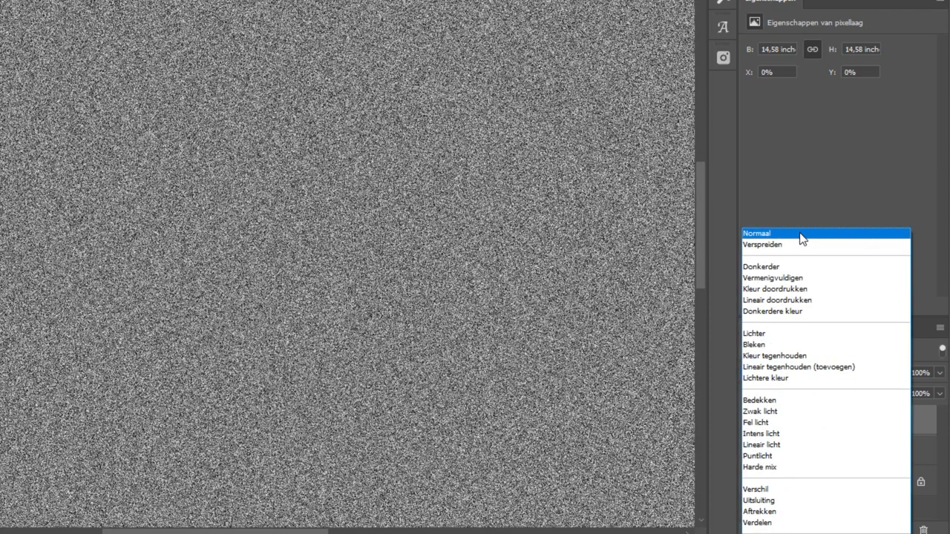
pyautogui.click(800, 236)
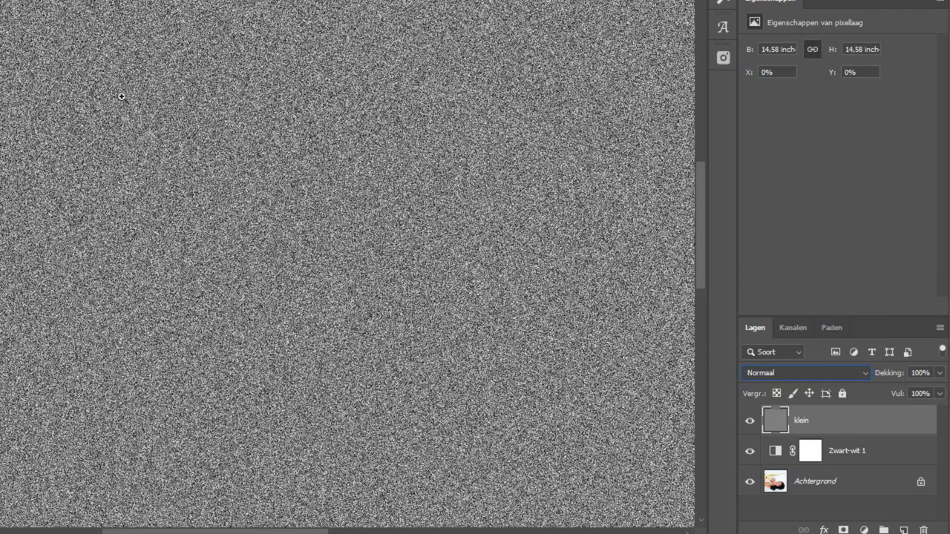
pyautogui.click(184, 265)
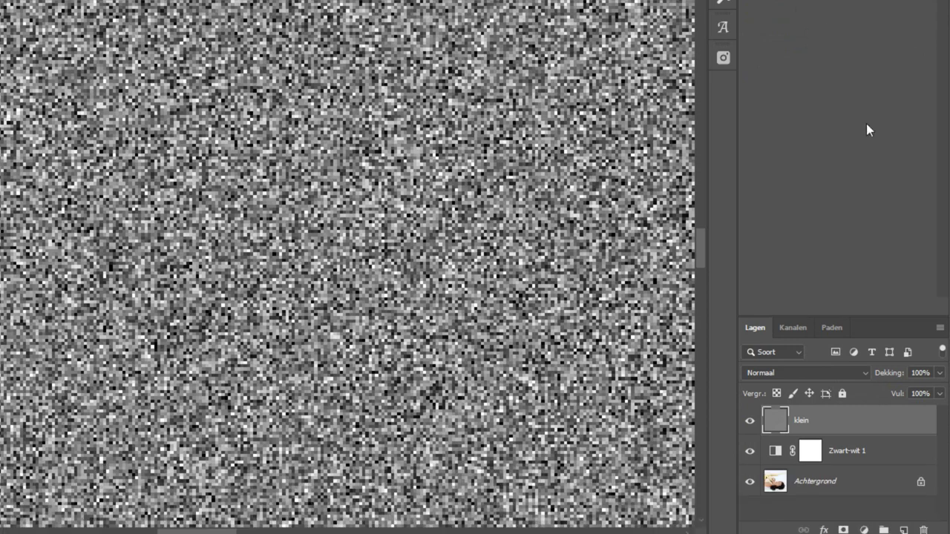
pyautogui.click(809, 373)
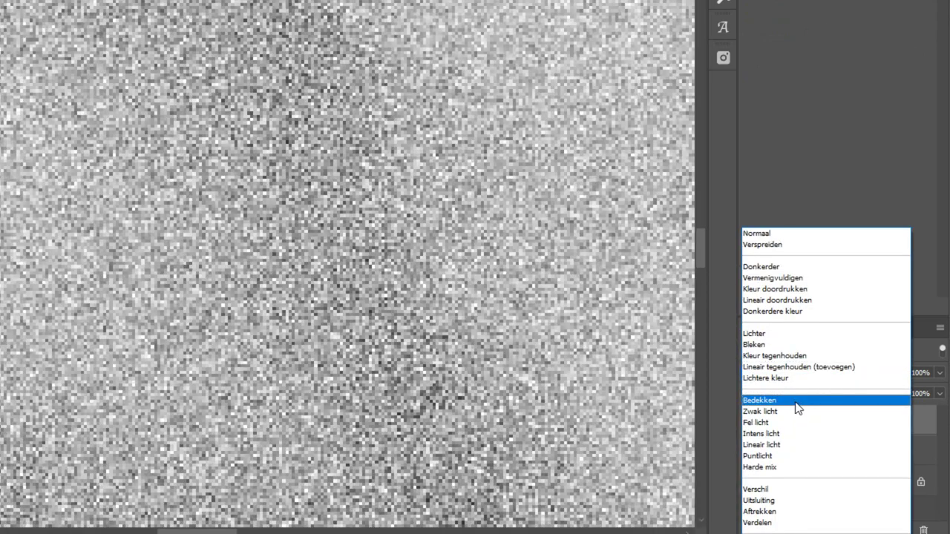
pyautogui.click(798, 402)
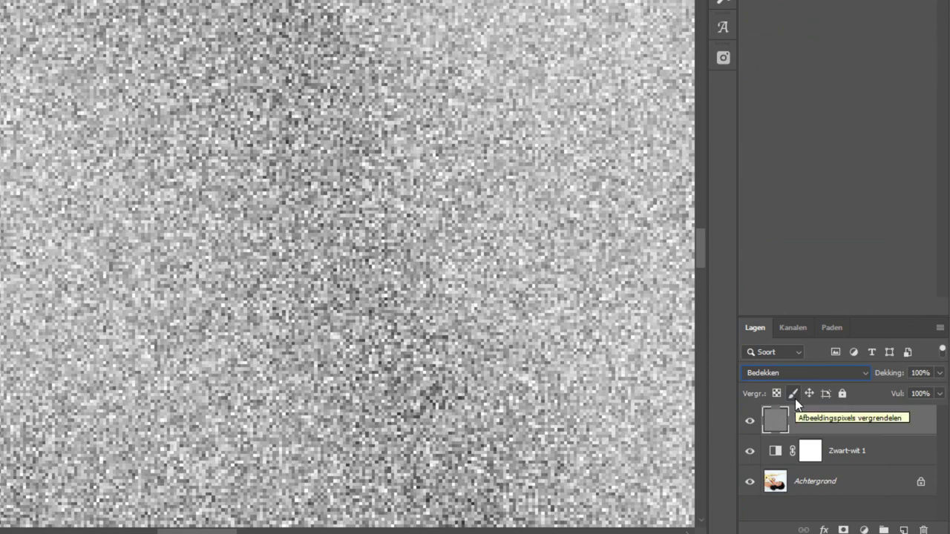
# Step: Zoom in on the face and preview blend modes on the klein layer
pyautogui.hotkey('ctrl', '1')
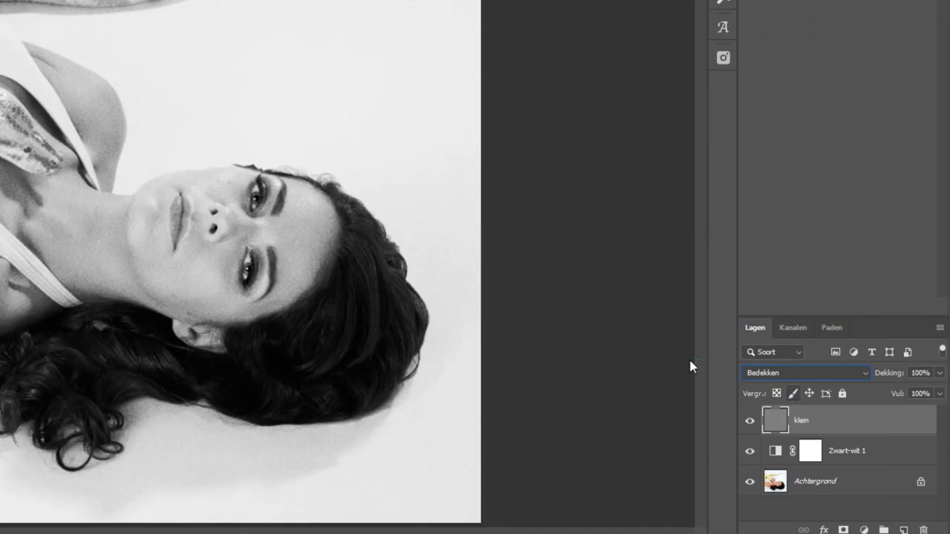
pyautogui.moveTo(97, 151); pyautogui.dragTo(295, 317)
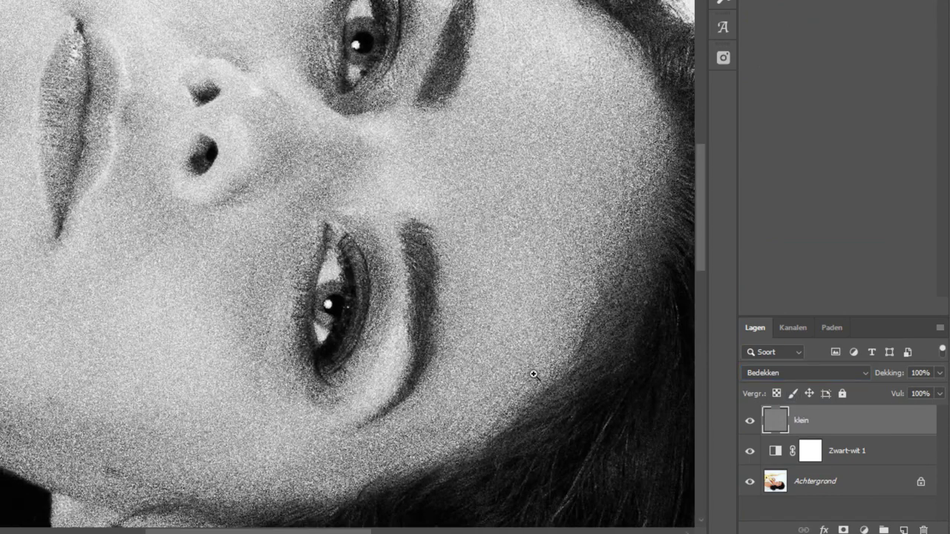
pyautogui.click(804, 372)
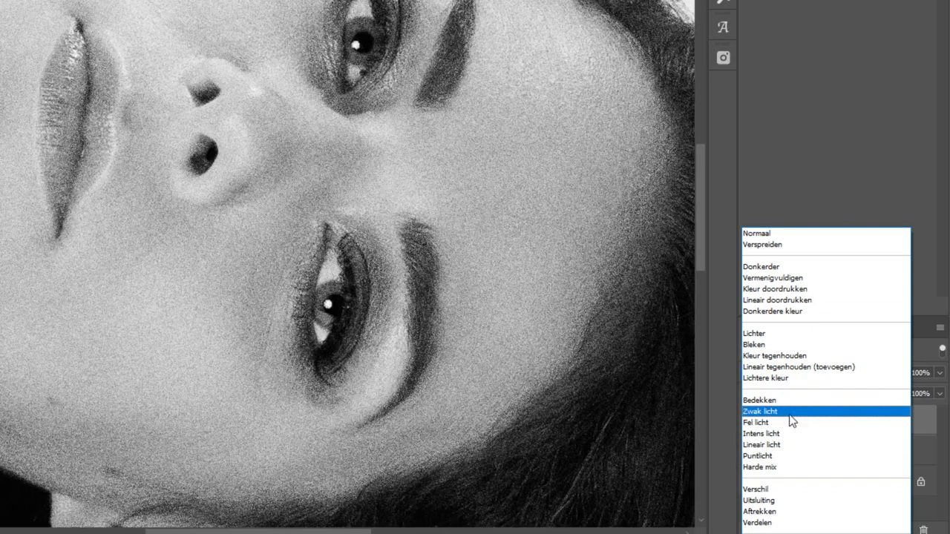
# Step: Set the klein layer's blend mode to Zwak licht (Soft Light)
pyautogui.click(791, 420)
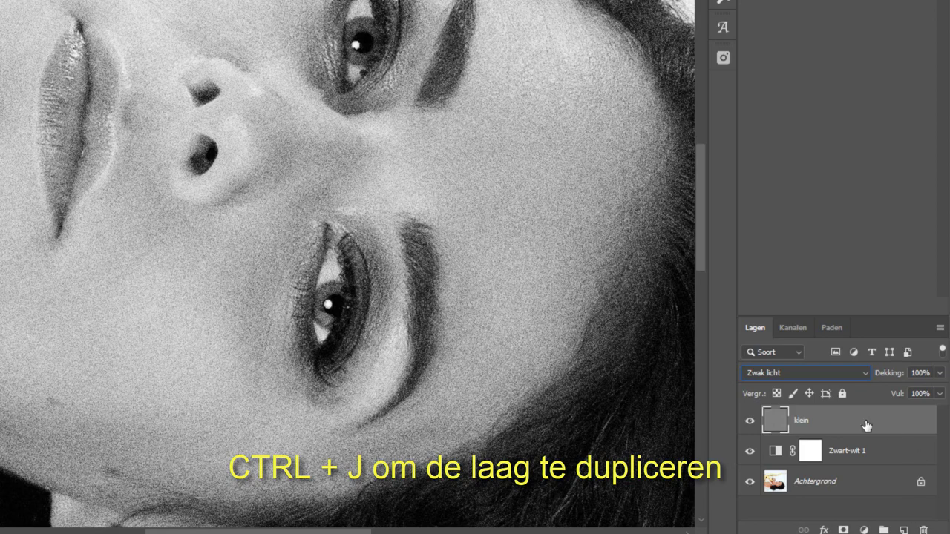
# Step: Duplicate klein with Ctrl+J and rename the copy to middel
pyautogui.hotkey('ctrl', 'j')
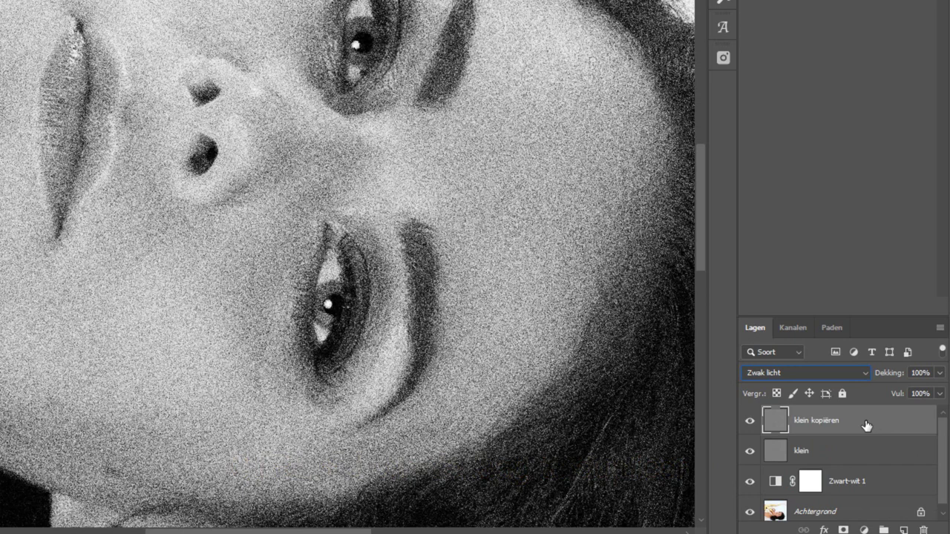
pyautogui.doubleClick(809, 424)
pyautogui.write('midd')
pyautogui.write('el')
pyautogui.press('Return')
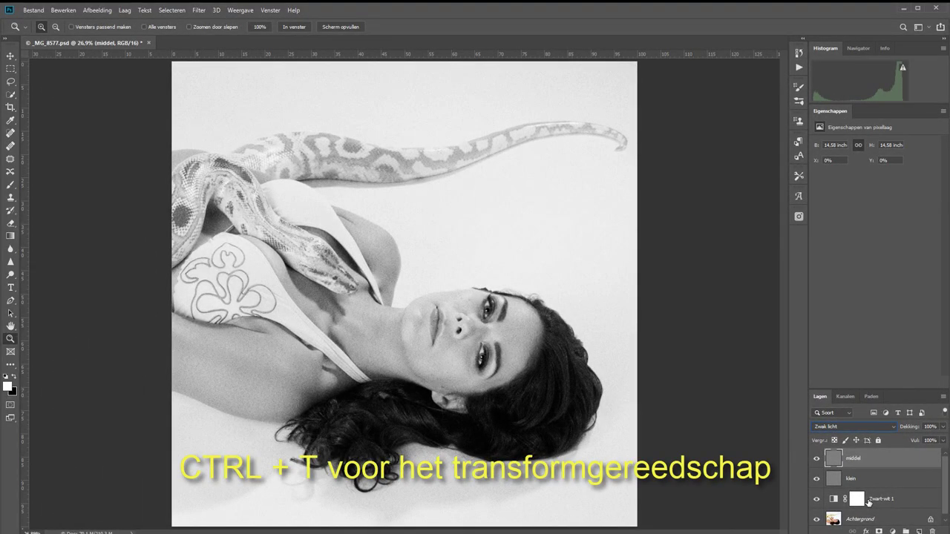
# Step: Free-transform the middel layer to 150% width and height and commit it
pyautogui.hotkey('ctrl', 't')
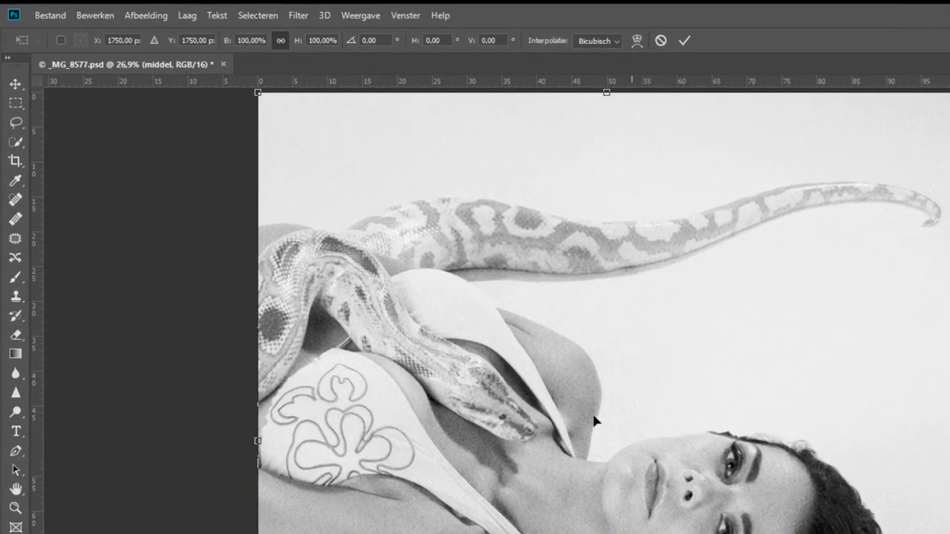
pyautogui.click(245, 41)
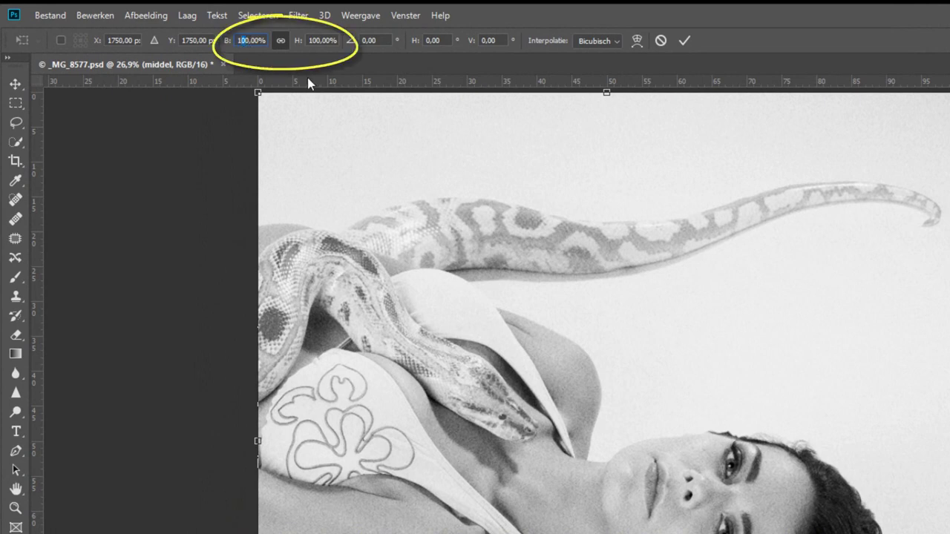
pyautogui.write('150')
pyautogui.press('Return')
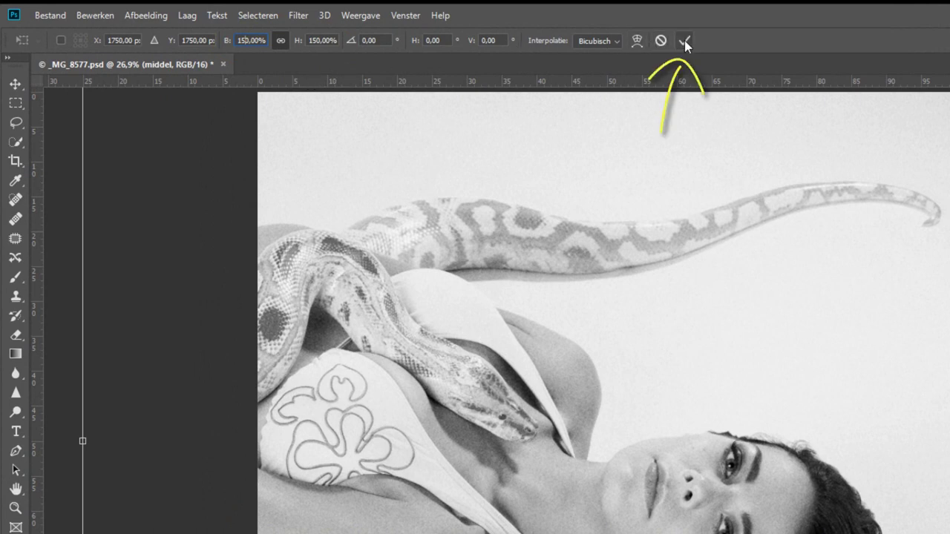
pyautogui.click(685, 40)
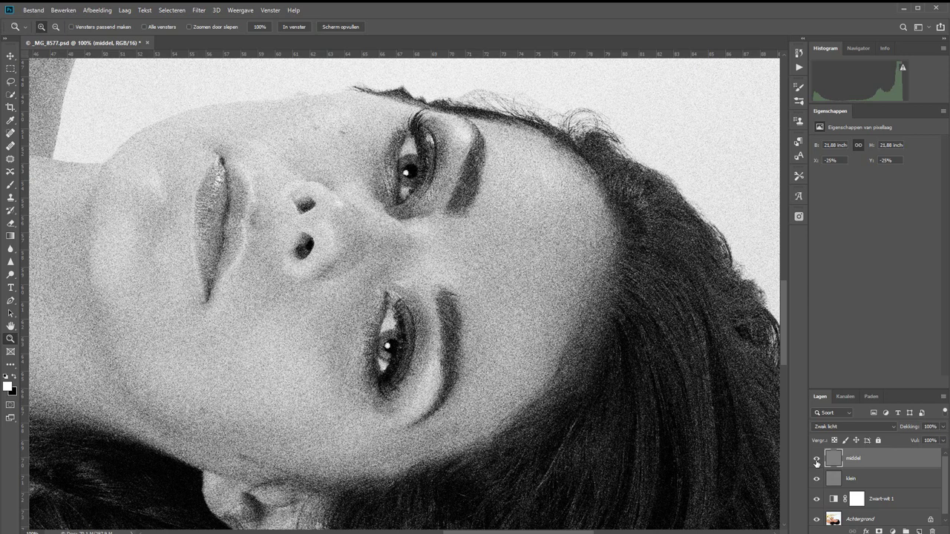
# Step: Create a new layer, Laag 1, filled with 50% grey
pyautogui.hotkey('ctrl', 'shift', 'n')
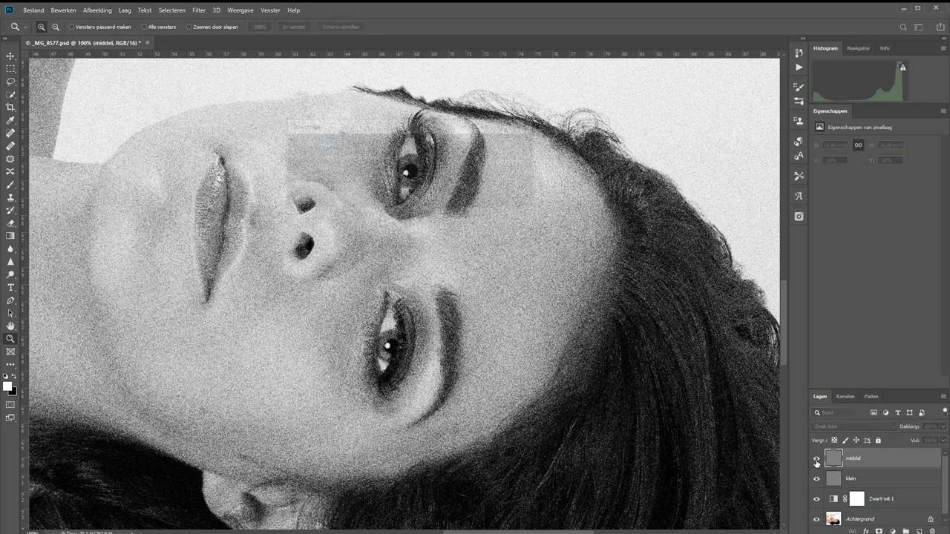
pyautogui.press('Return')
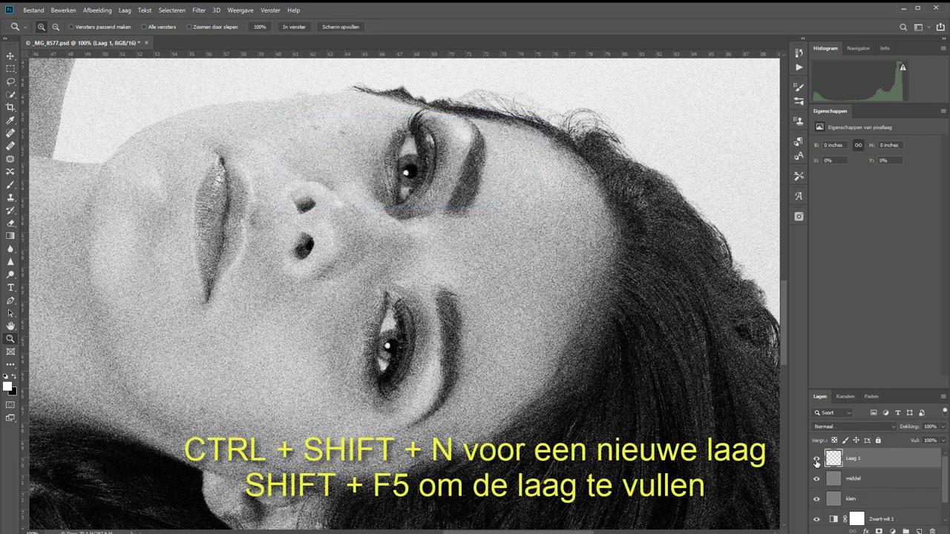
pyautogui.hotkey('shift', 'F5')
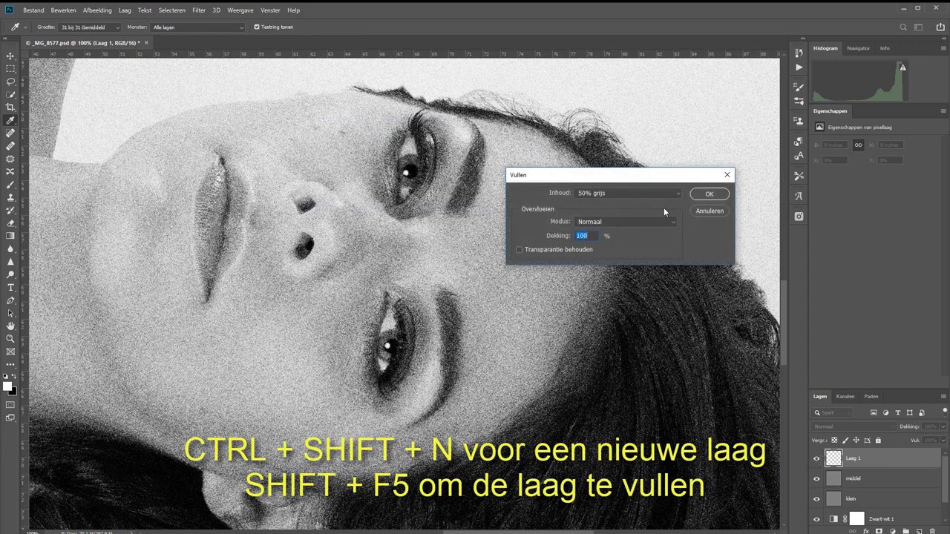
pyautogui.click(693, 194)
pyautogui.press('z')
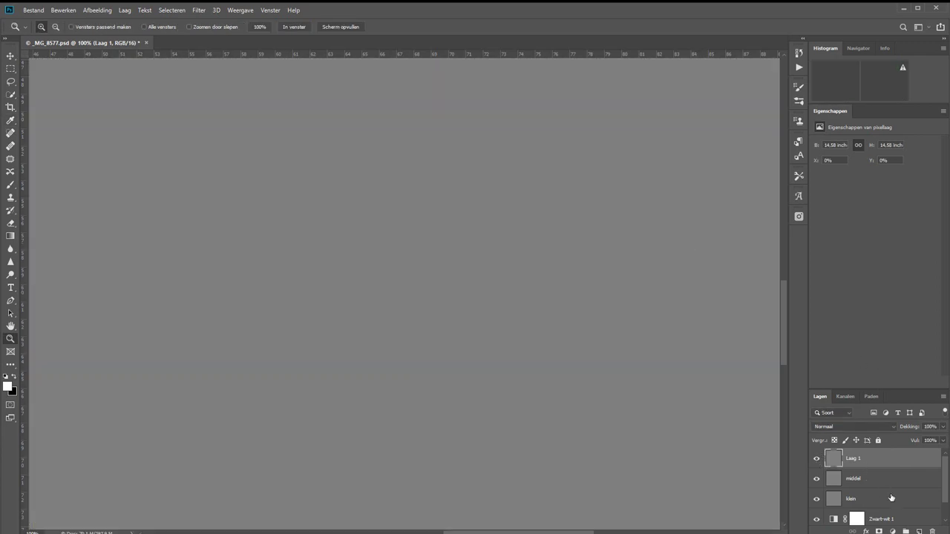
# Step: Set Laag 1 to Zwak licht blending and hide the middel and klein layers
pyautogui.click(850, 426)
pyautogui.click(837, 456)
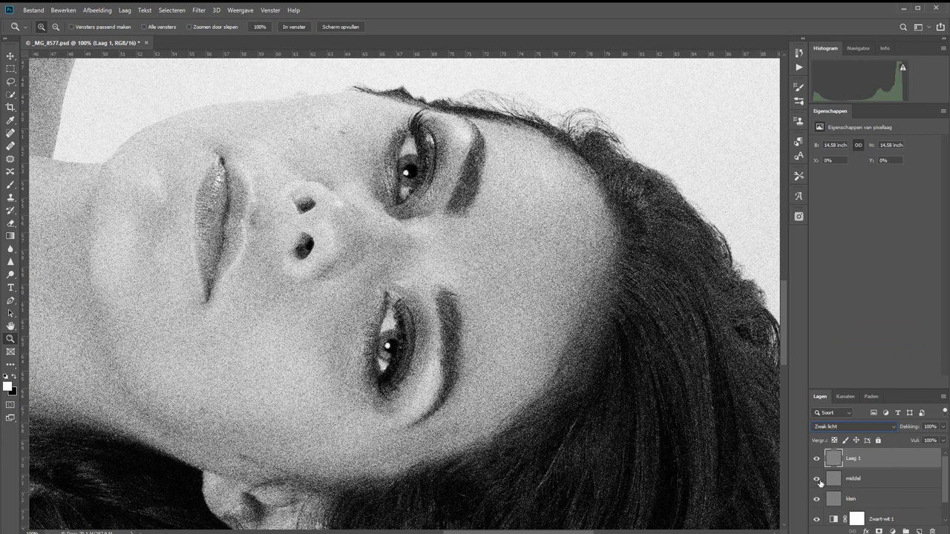
pyautogui.click(815, 479)
pyautogui.click(816, 499)
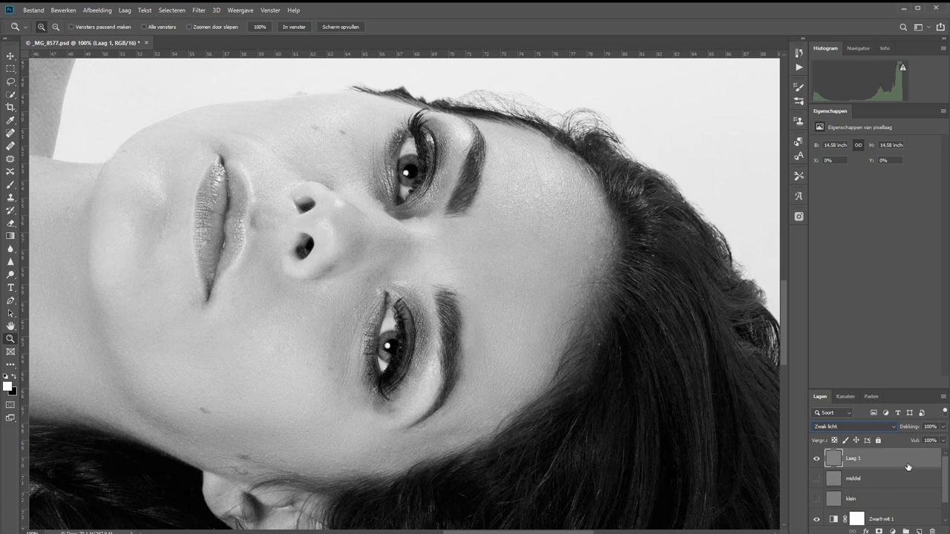
# Step: Rename the top grey layer to 'groot' and toggle its visibility to compare
pyautogui.doubleClick(852, 460)
pyautogui.write('groot')
pyautogui.press('Return')
pyautogui.click(817, 460)
pyautogui.click(818, 460)
# Step: Apply Ruis toevoegen at about 49%, Gaussiaans and Monochromatisch, to the groot layer
pyautogui.click(202, 10)
pyautogui.moveTo(252, 151)
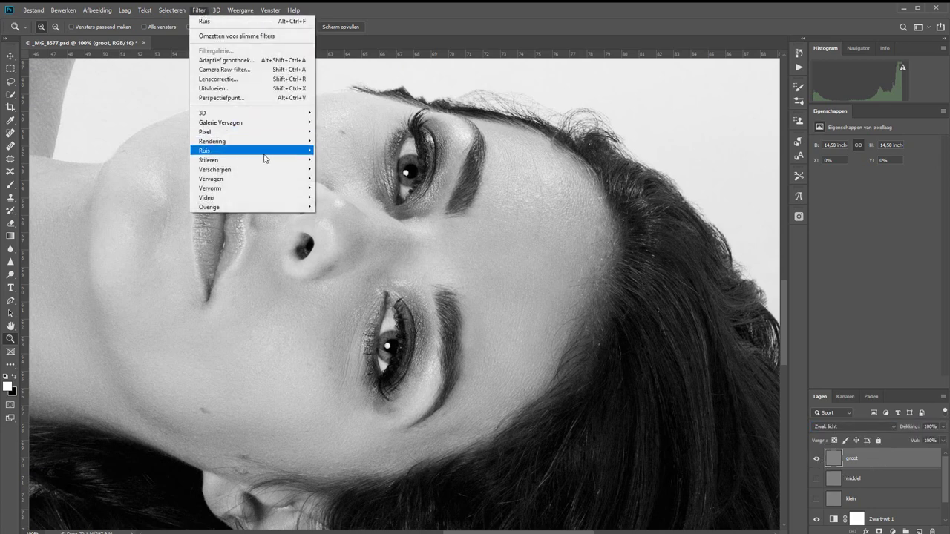
pyautogui.click(330, 169)
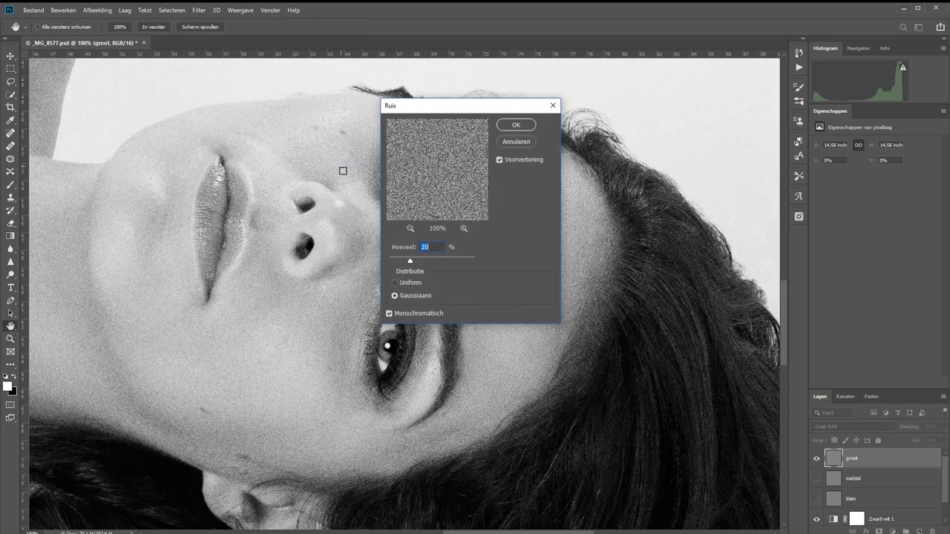
pyautogui.click(420, 260)
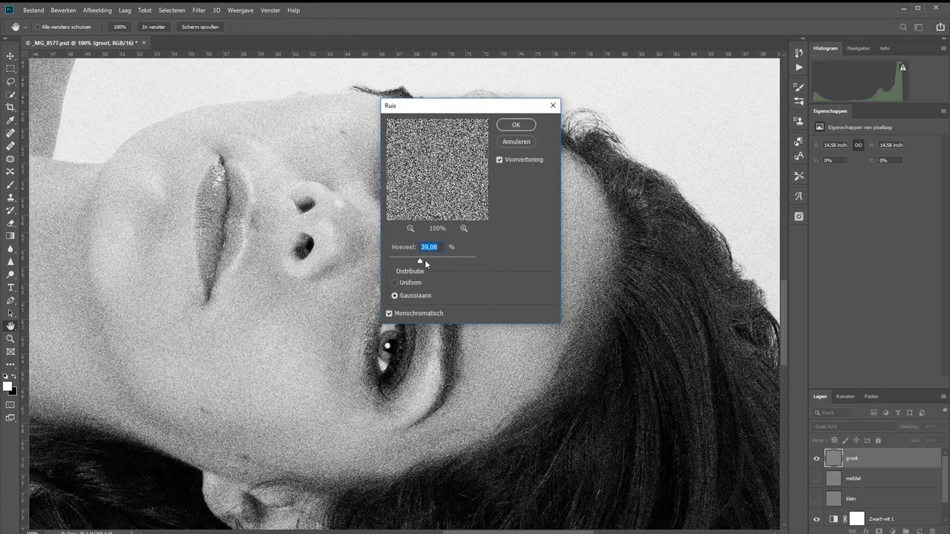
pyautogui.click(424, 260)
pyautogui.moveTo(425, 261); pyautogui.dragTo(424, 262)
pyautogui.press('Return')
# Step: Fit the photo in the window and scale the groot noise layer to 150%
pyautogui.press('z')
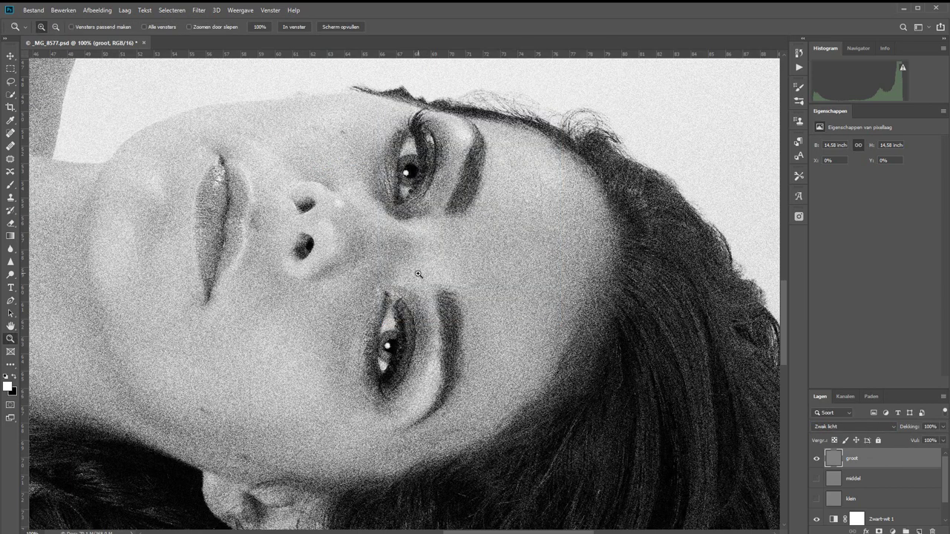
pyautogui.hotkey('ctrl', '0')
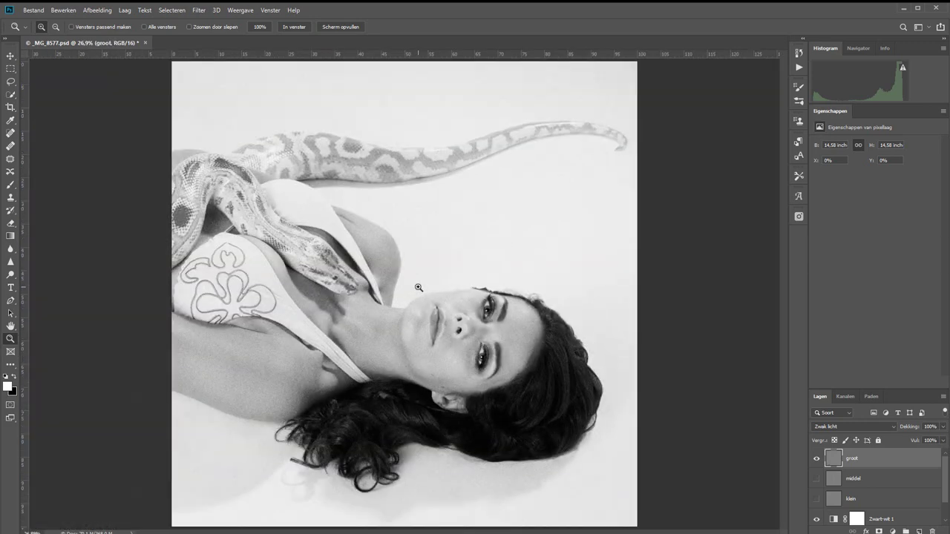
pyautogui.hotkey('ctrl', 't')
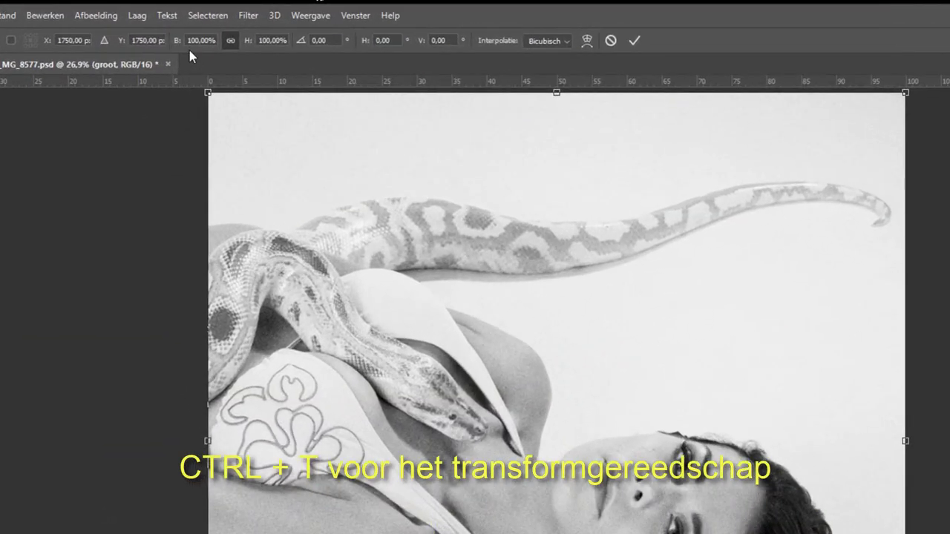
pyautogui.click(192, 36)
pyautogui.write('150')
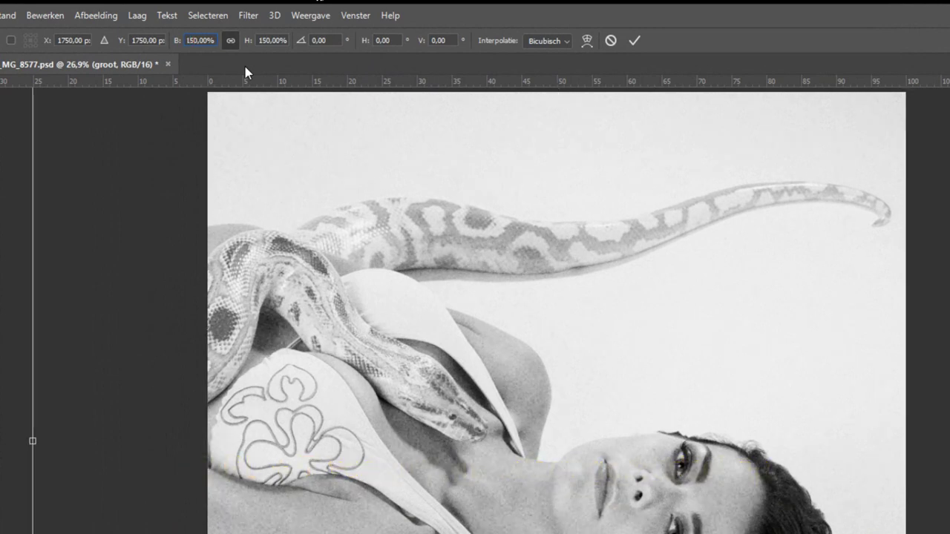
pyautogui.press('Tab')
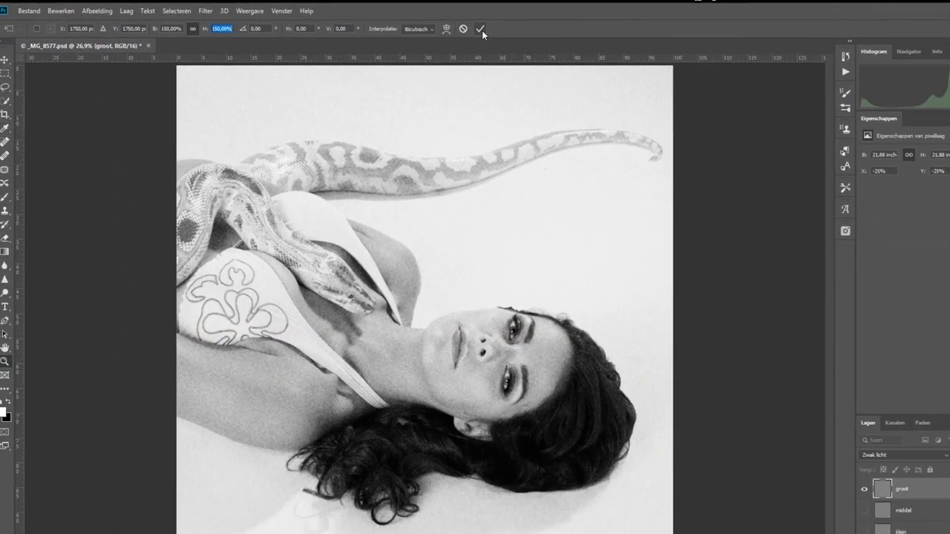
pyautogui.click(635, 40)
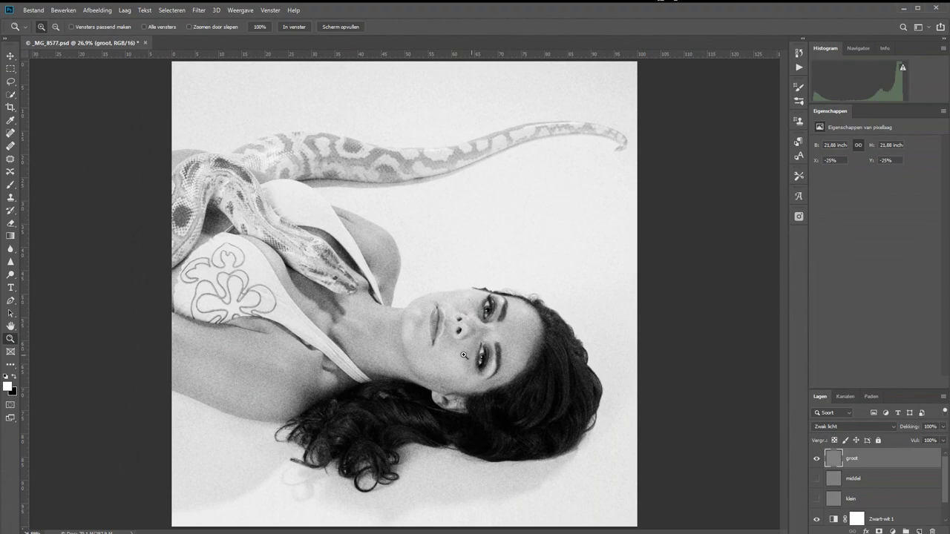
# Step: Zoom to 100% on the face, framing the nose, mouth and both eyes
pyautogui.moveTo(343, 237)
pyautogui.mouseDown()
pyautogui.moveTo(549, 431)
pyautogui.moveTo(538, 252)
pyautogui.mouseUp()
pyautogui.hotkey('ctrl', '1')
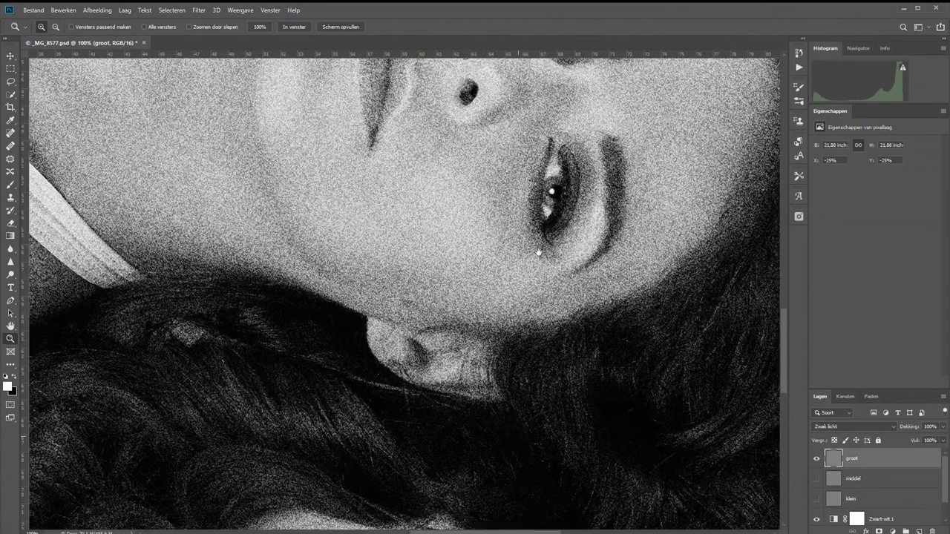
pyautogui.moveTo(491, 222); pyautogui.dragTo(479, 312)
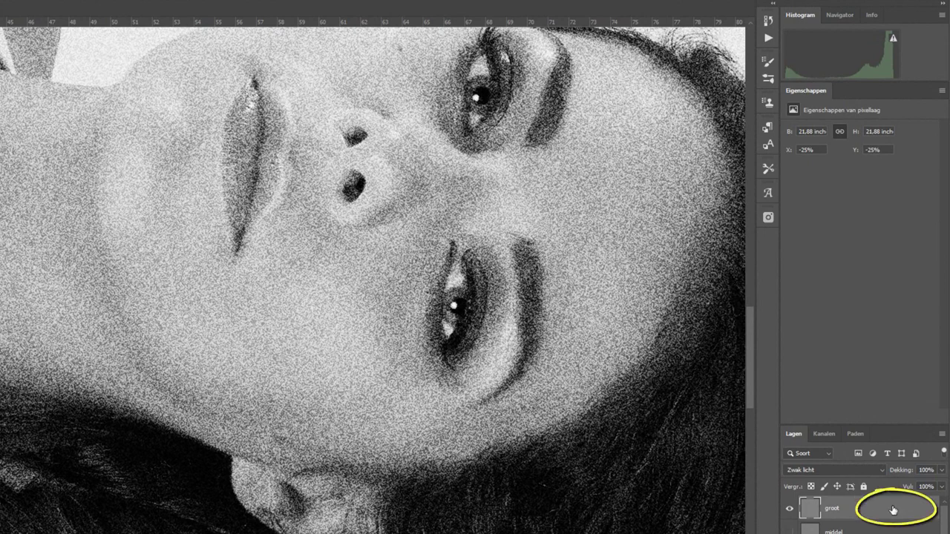
# Step: Split groot's Onderliggende laag white handle so its grain fades out between 70 and 108
pyautogui.rightClick(893, 510)
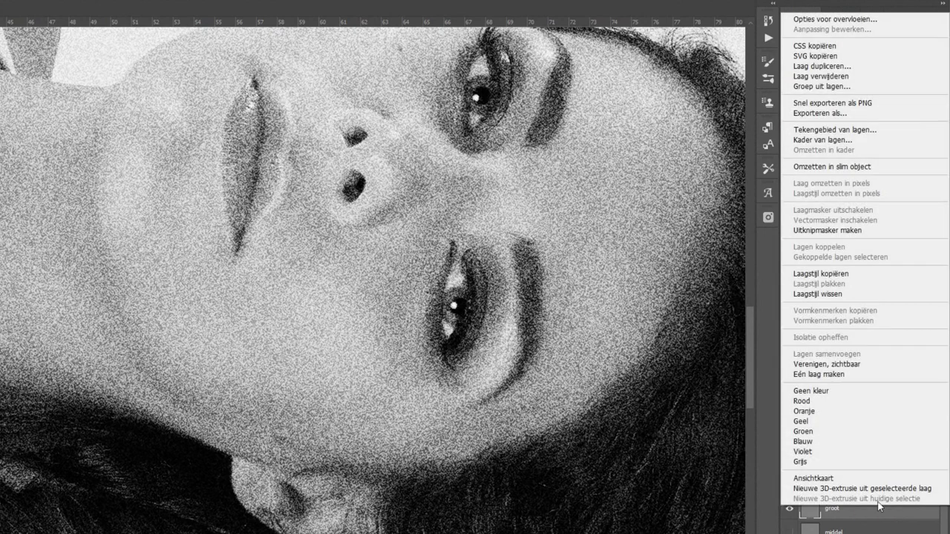
pyautogui.click(848, 20)
pyautogui.moveTo(710, 6); pyautogui.dragTo(432, 116)
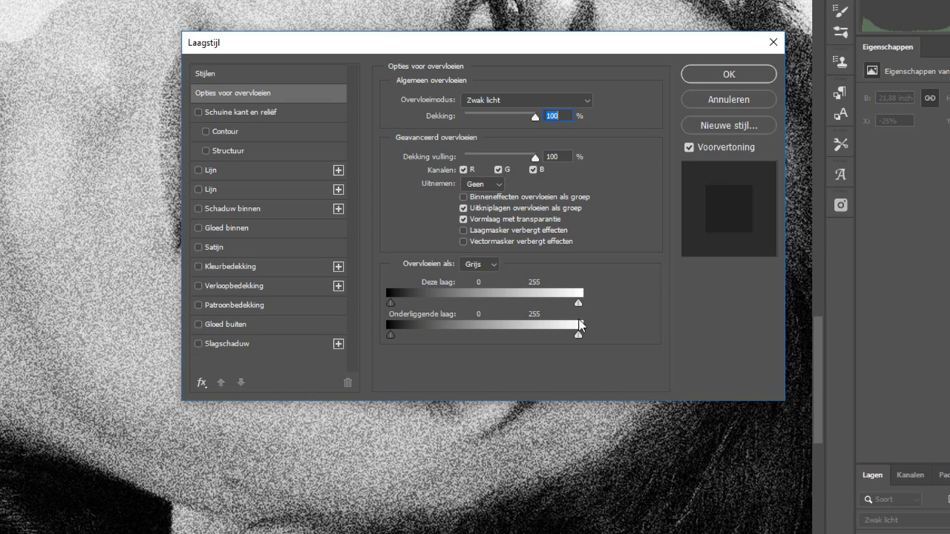
pyautogui.moveTo(579, 335); pyautogui.dragTo(472, 339)
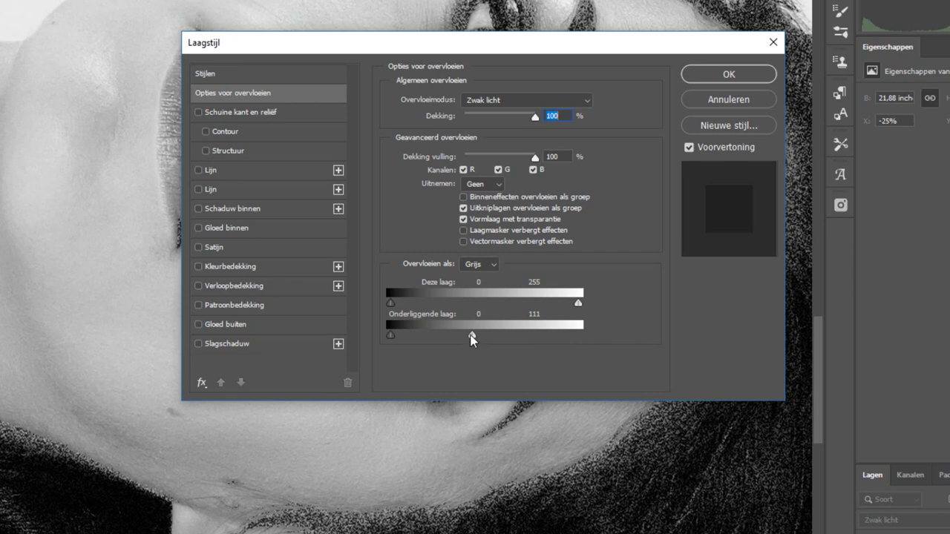
pyautogui.moveTo(472, 341)
pyautogui.mouseDown()
pyautogui.moveTo(528, 332)
pyautogui.moveTo(518, 332)
pyautogui.mouseUp()
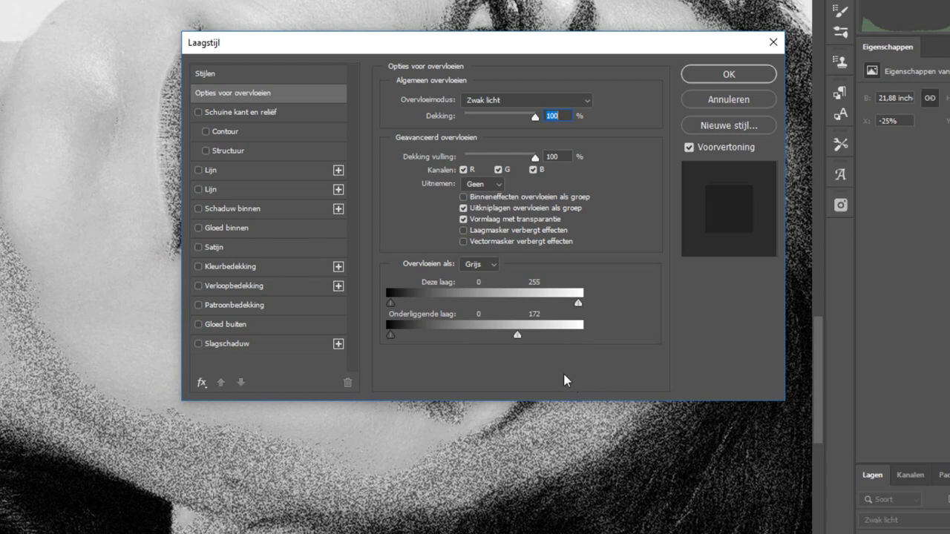
pyautogui.press('alt')
pyautogui.moveTo(518, 337)
pyautogui.mouseDown()
pyautogui.moveTo(442, 339)
pyautogui.moveTo(473, 339)
pyautogui.mouseUp()
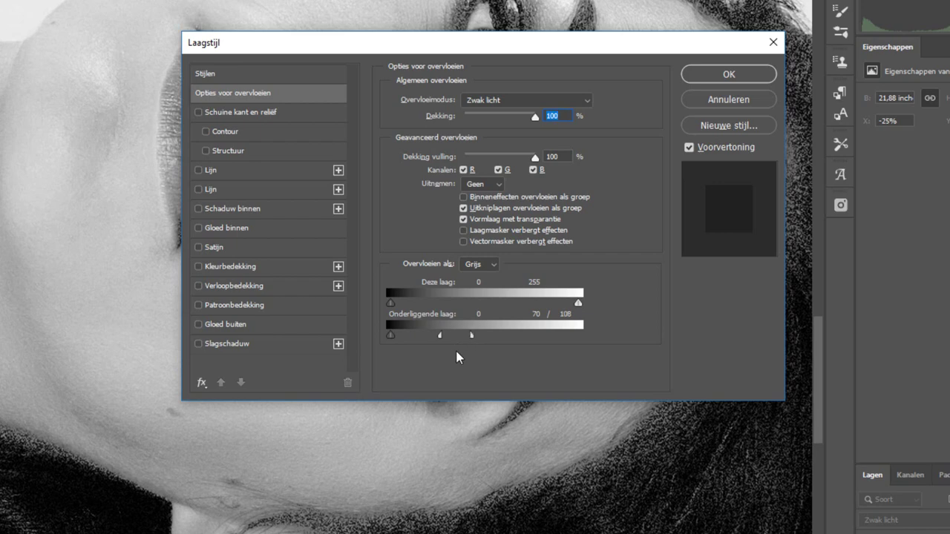
pyautogui.click(712, 77)
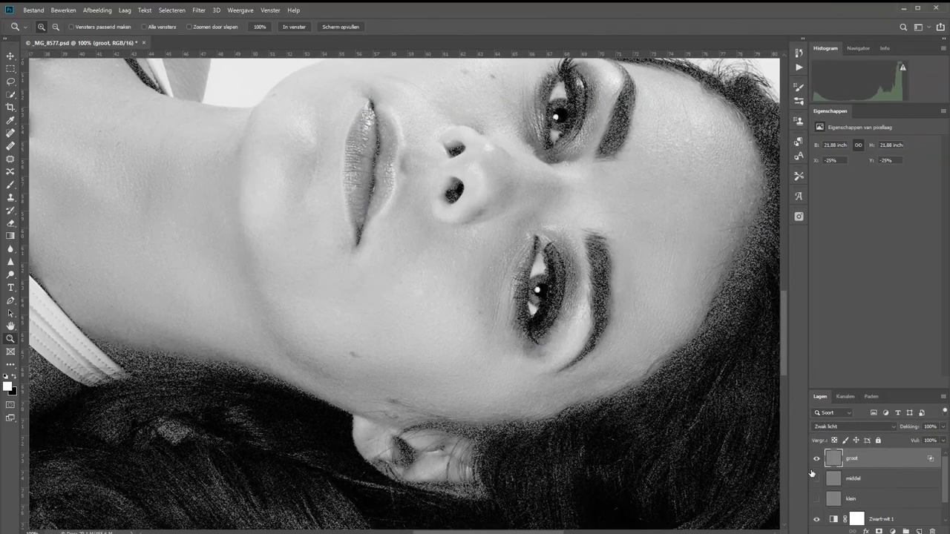
# Step: Show the klein noise layer and select it
pyautogui.click(818, 500)
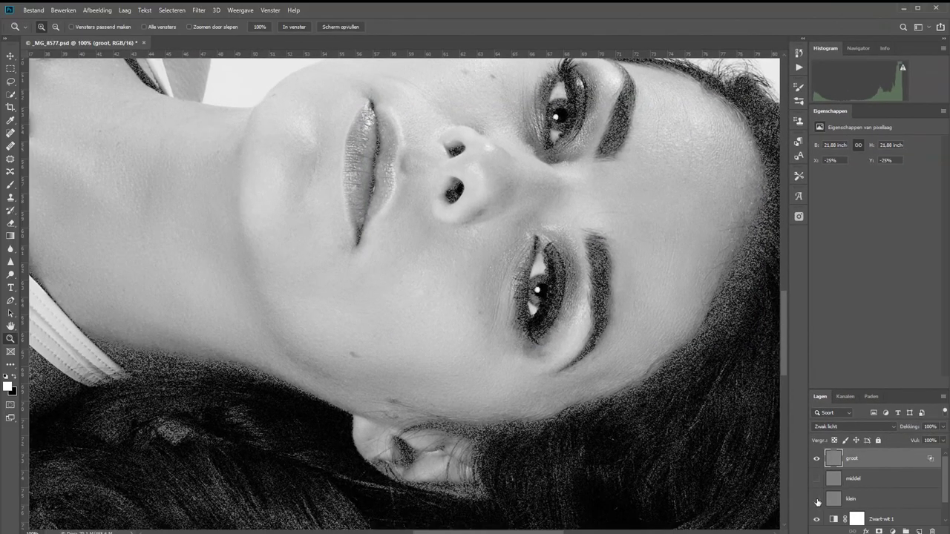
pyautogui.click(905, 501)
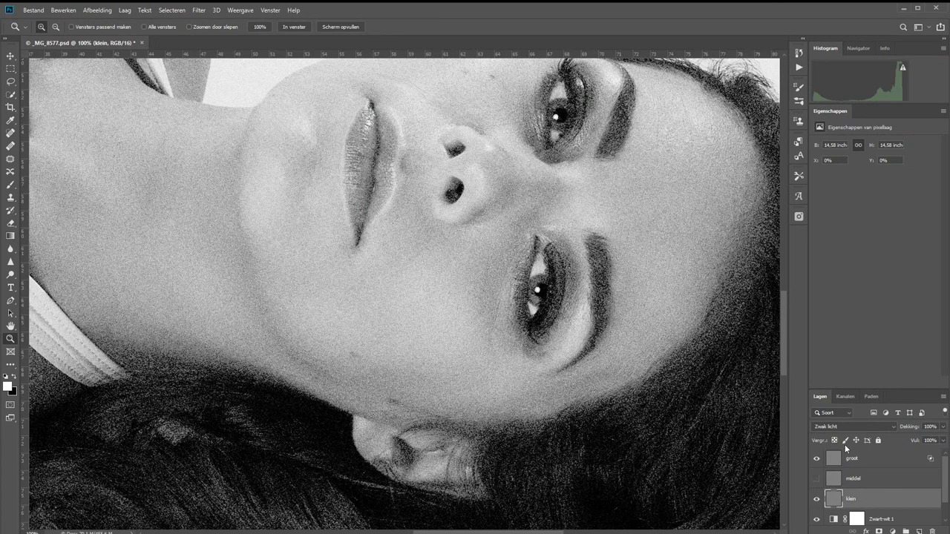
# Step: Split klein's Onderliggende laag black handle so its grain fades in between 150 and 178
pyautogui.rightClick(900, 504)
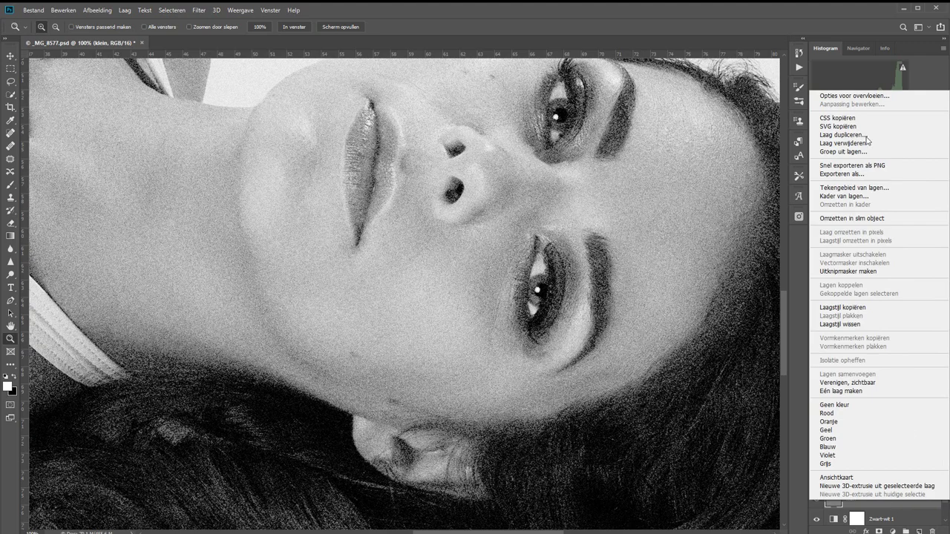
pyautogui.click(836, 97)
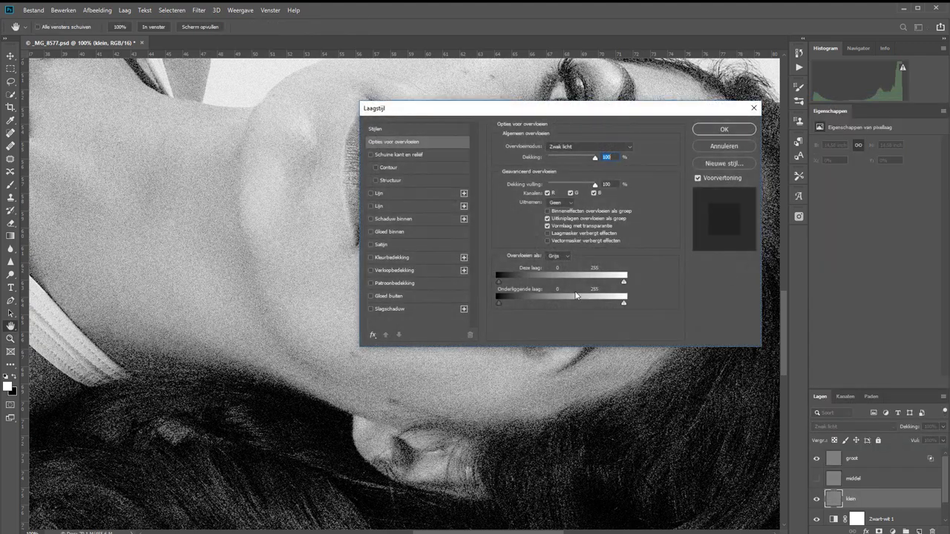
pyautogui.moveTo(576, 110); pyautogui.dragTo(644, 67)
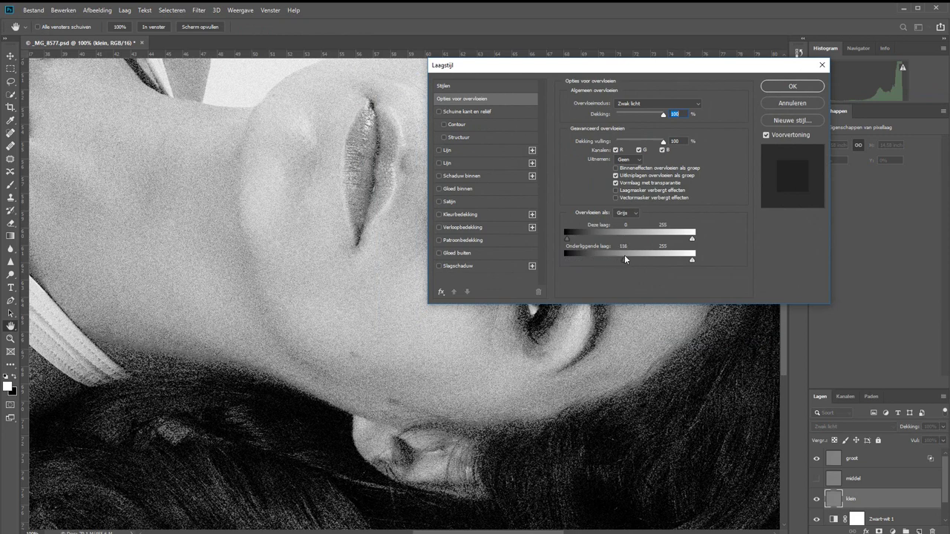
pyautogui.moveTo(632, 254); pyautogui.dragTo(677, 265)
pyautogui.moveTo(661, 263); pyautogui.dragTo(636, 259)
pyautogui.keyDown('alt'); pyautogui.click(654, 260); pyautogui.keyUp('alt')
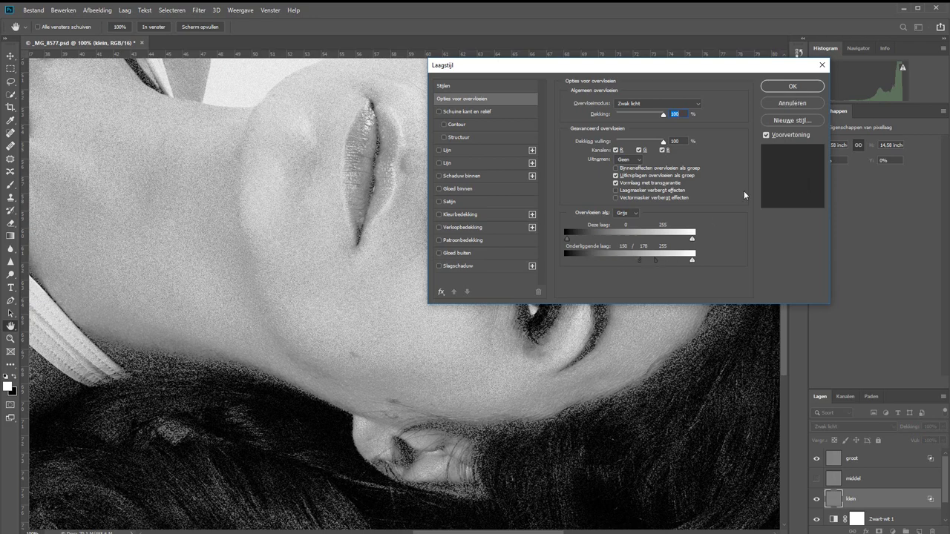
pyautogui.click(777, 87)
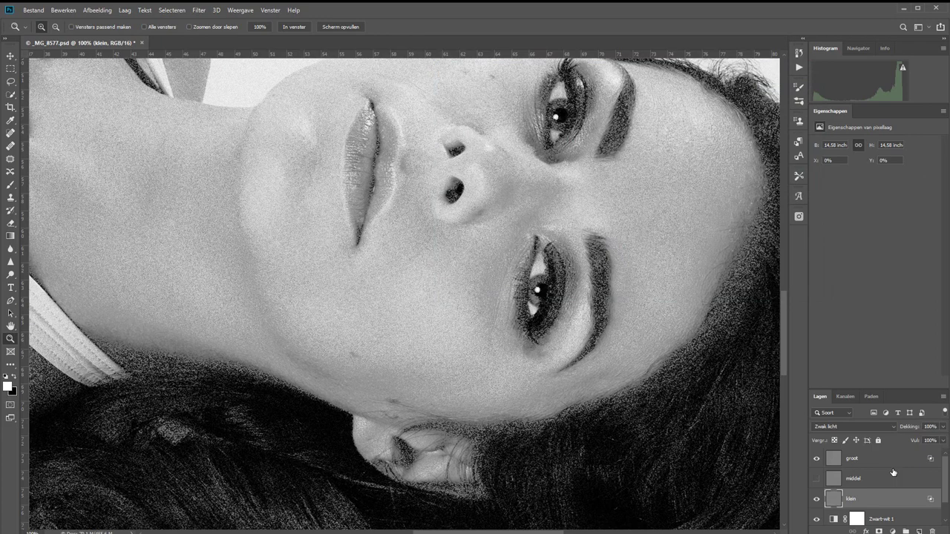
# Step: Move groot's split Onderliggende laag handles down to 46/92
pyautogui.doubleClick(930, 461)
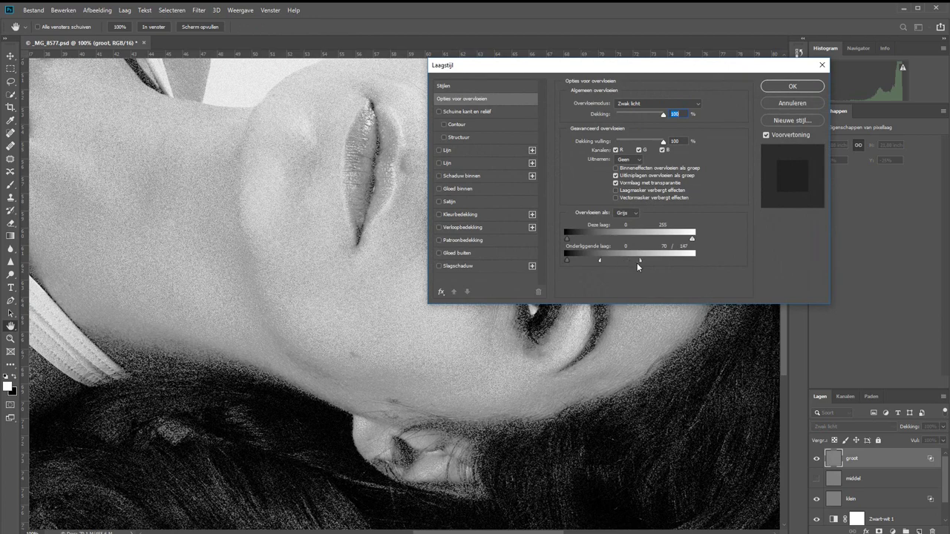
pyautogui.moveTo(637, 263)
pyautogui.mouseDown()
pyautogui.moveTo(589, 261)
pyautogui.moveTo(614, 263)
pyautogui.mouseUp()
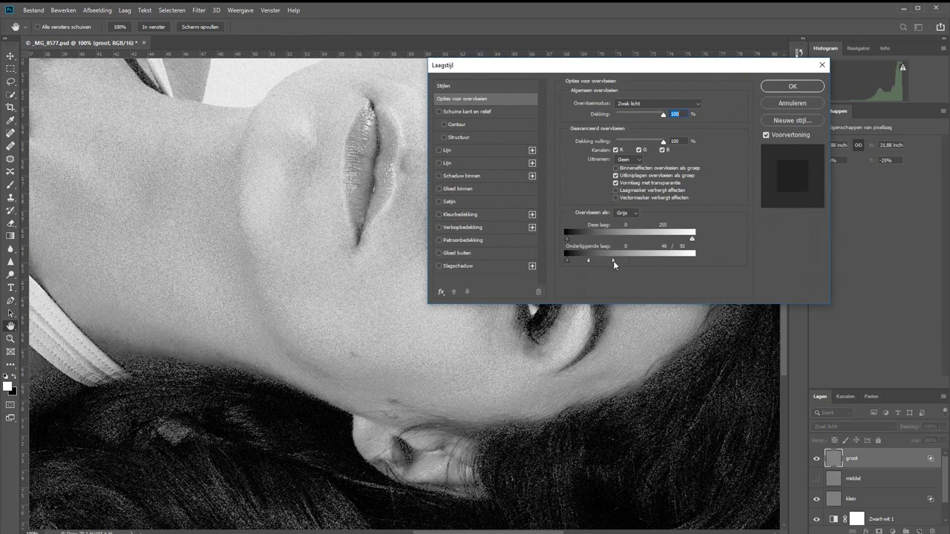
pyautogui.press('Return')
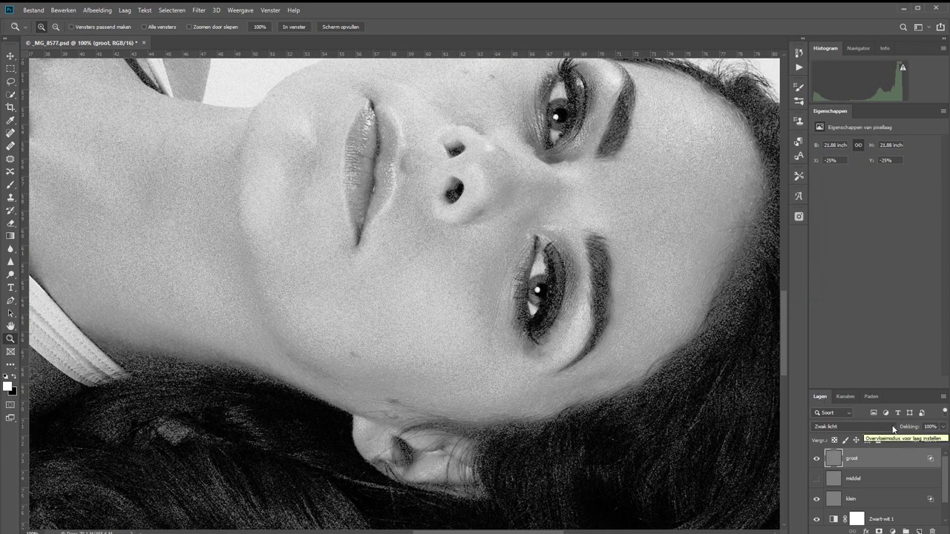
# Step: Show the middel noise layer and set its opacity to 50%
pyautogui.click(816, 484)
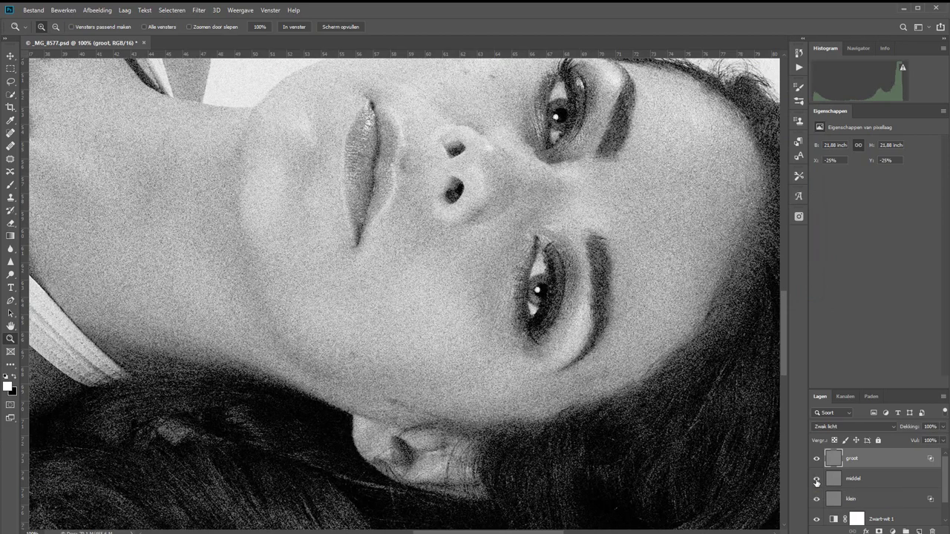
pyautogui.click(899, 481)
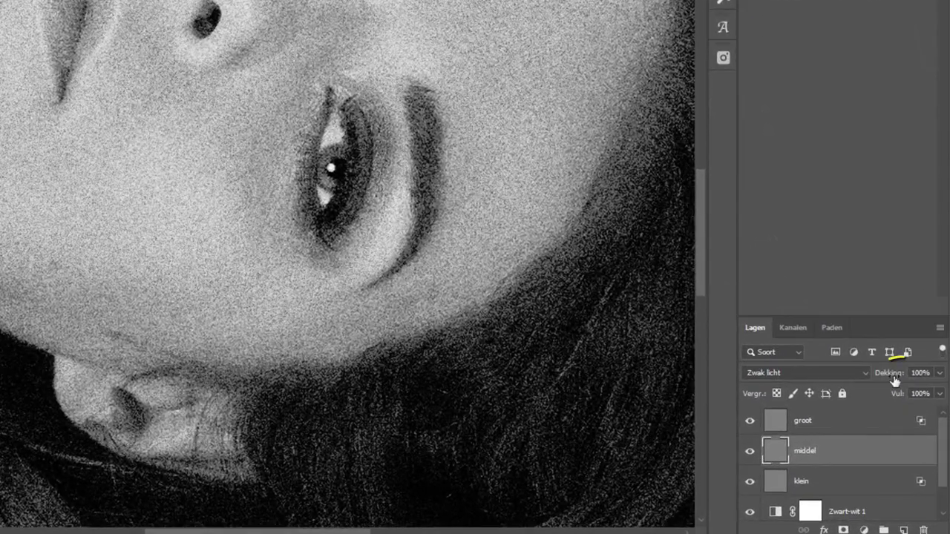
pyautogui.moveTo(895, 381); pyautogui.dragTo(860, 375)
pyautogui.write('50')
pyautogui.press('Return')
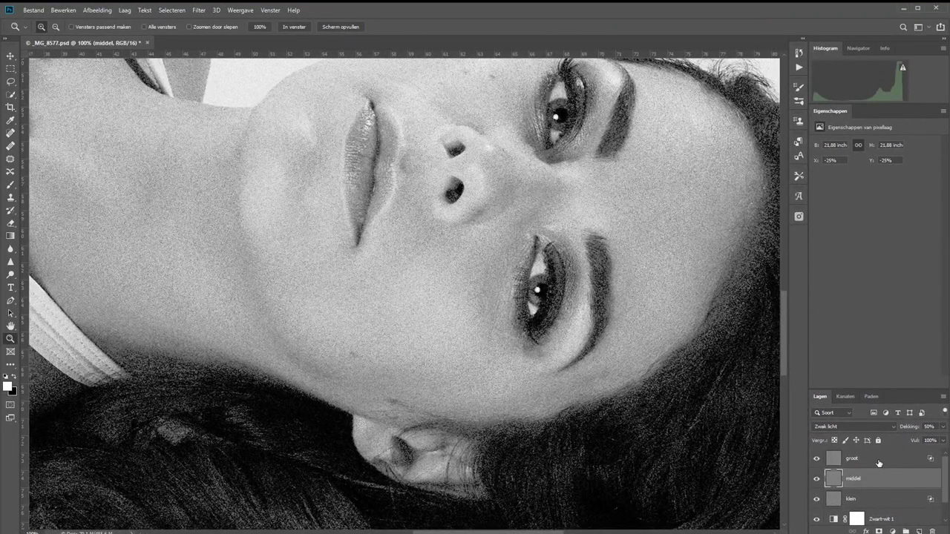
# Step: Select the groot, middel and klein layers together in the Layers panel
pyautogui.click(879, 462)
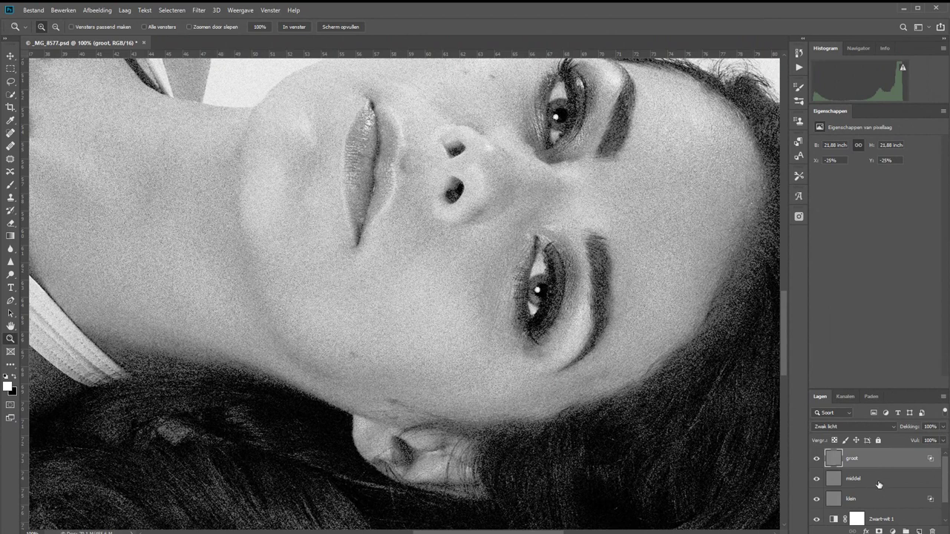
pyautogui.keyDown('shift'); pyautogui.click(881, 483); pyautogui.keyUp('shift')
pyautogui.keyDown('shift'); pyautogui.click(887, 504); pyautogui.keyUp('shift')
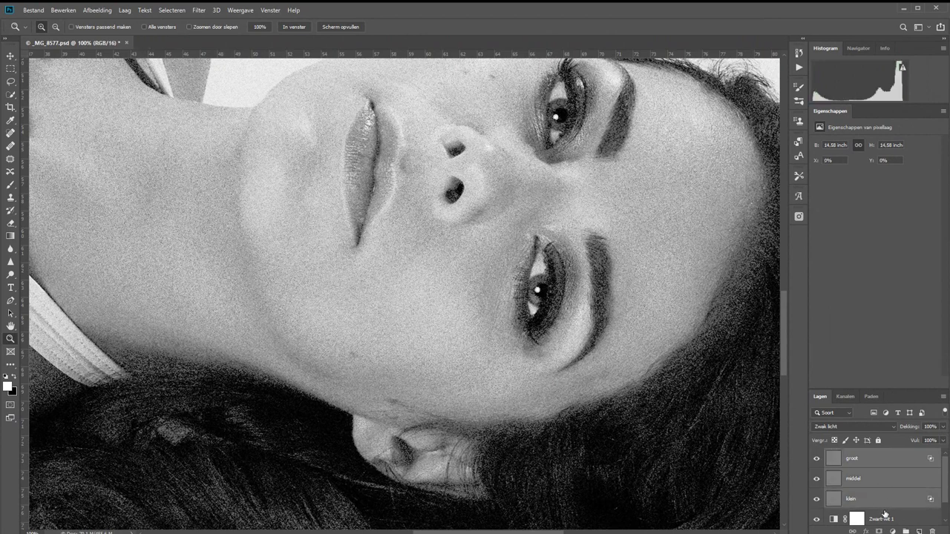
# Step: Group the three grain layers as 'korrel', toggle it to compare, and fit on screen
pyautogui.hotkey('ctrl', 'g')
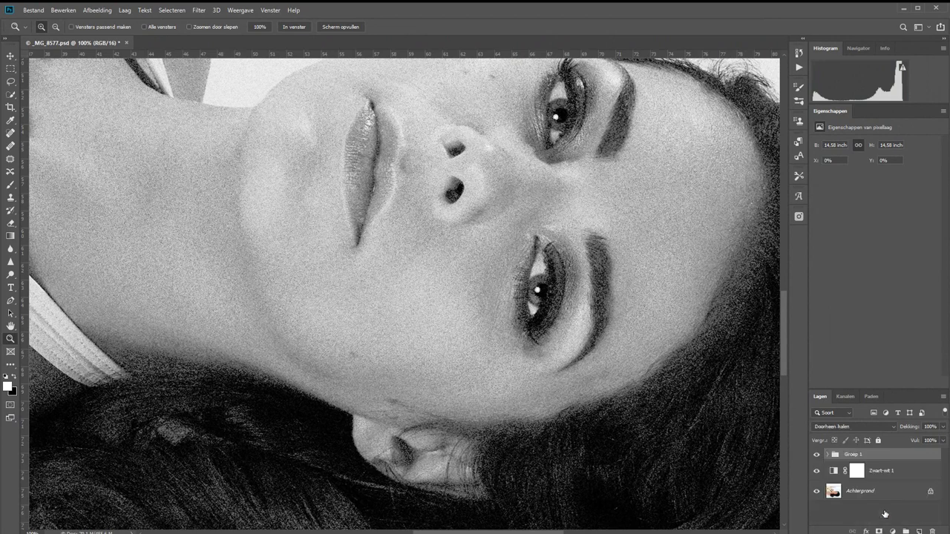
pyautogui.doubleClick(850, 456)
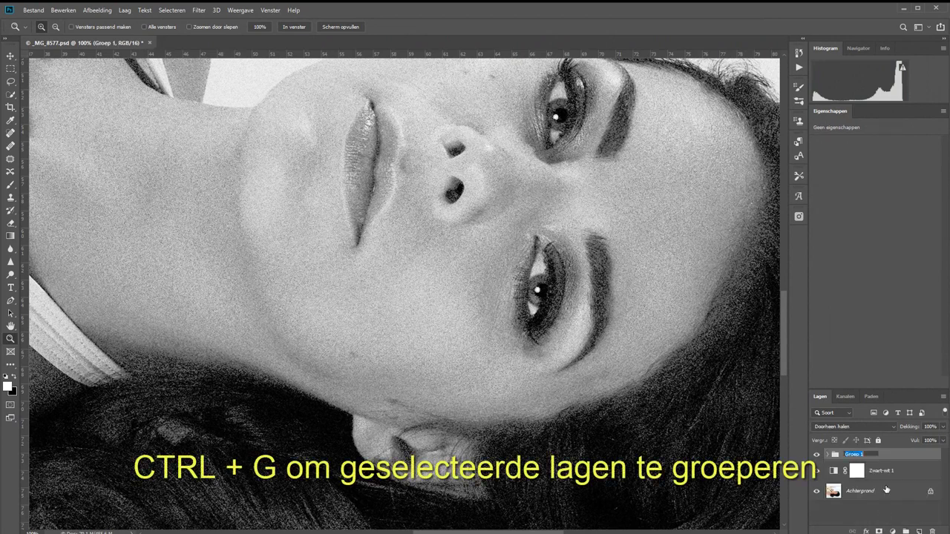
pyautogui.write('kom')
pyautogui.press('Return')
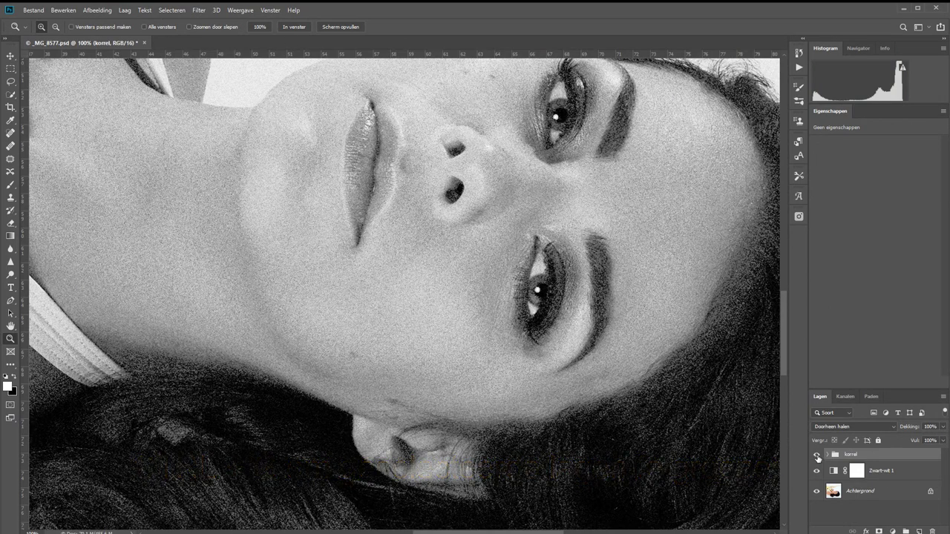
pyautogui.click(817, 455)
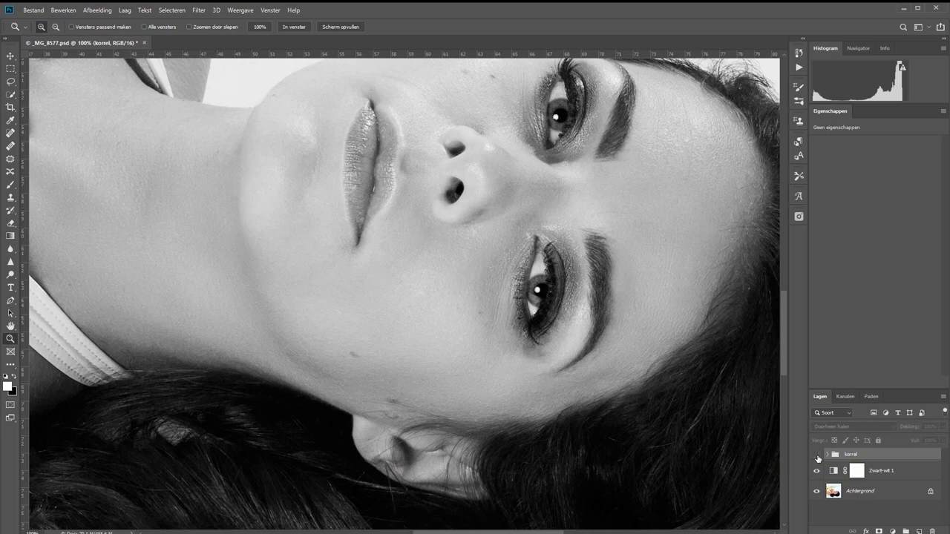
pyautogui.click(817, 455)
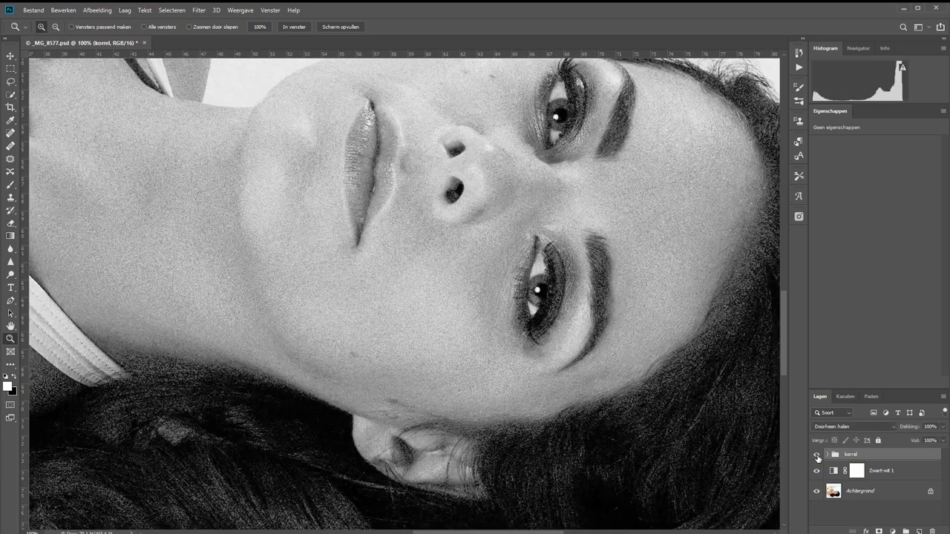
pyautogui.click(294, 28)
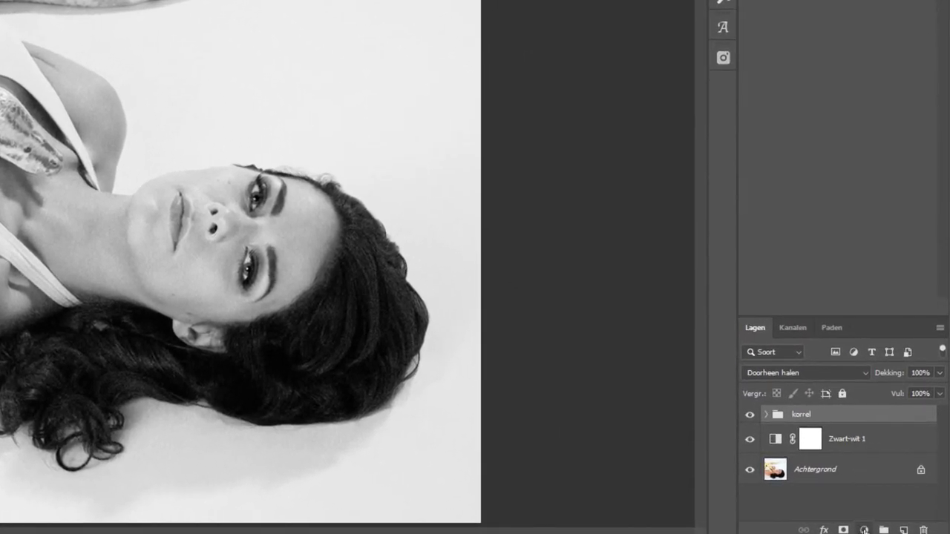
# Step: Add a Solid Color fill layer in light tan (#b29a75)
pyautogui.click(865, 530)
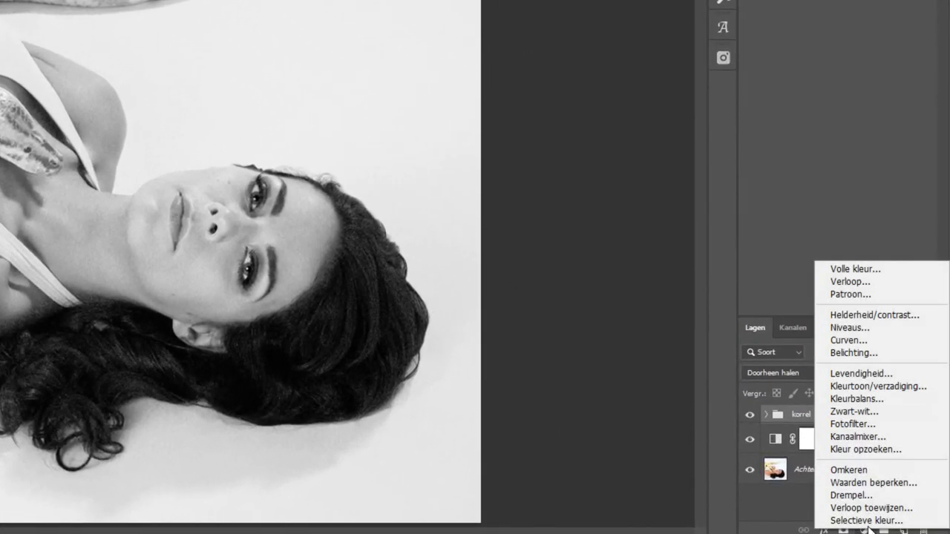
pyautogui.click(861, 270)
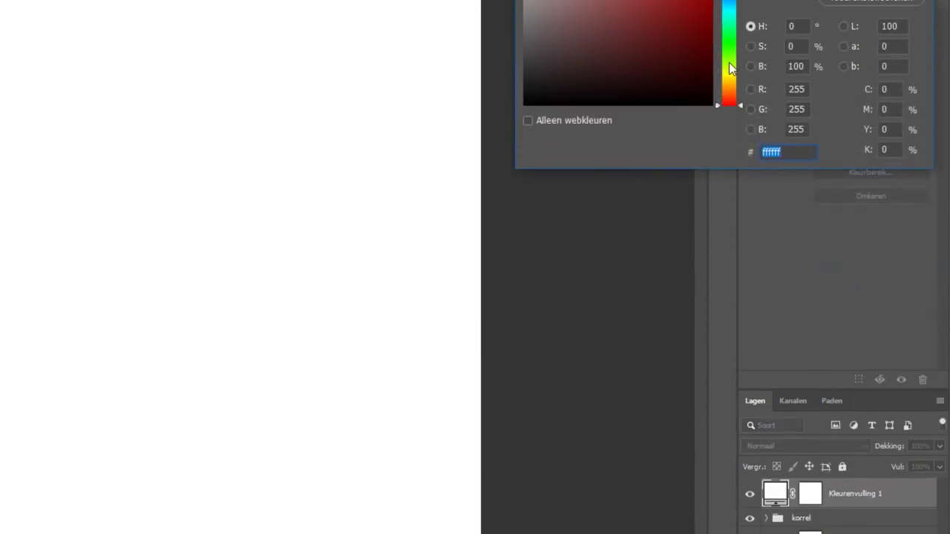
pyautogui.moveTo(729, 62); pyautogui.dragTo(731, 256)
pyautogui.moveTo(633, 139)
pyautogui.mouseDown()
pyautogui.moveTo(600, 144)
pyautogui.moveTo(583, 161)
pyautogui.moveTo(592, 142)
pyautogui.mouseUp()
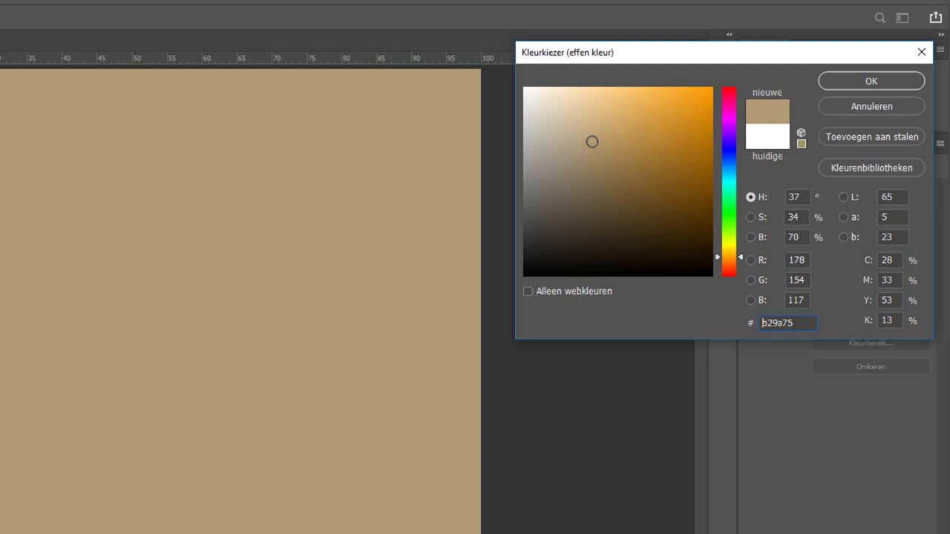
pyautogui.click(855, 75)
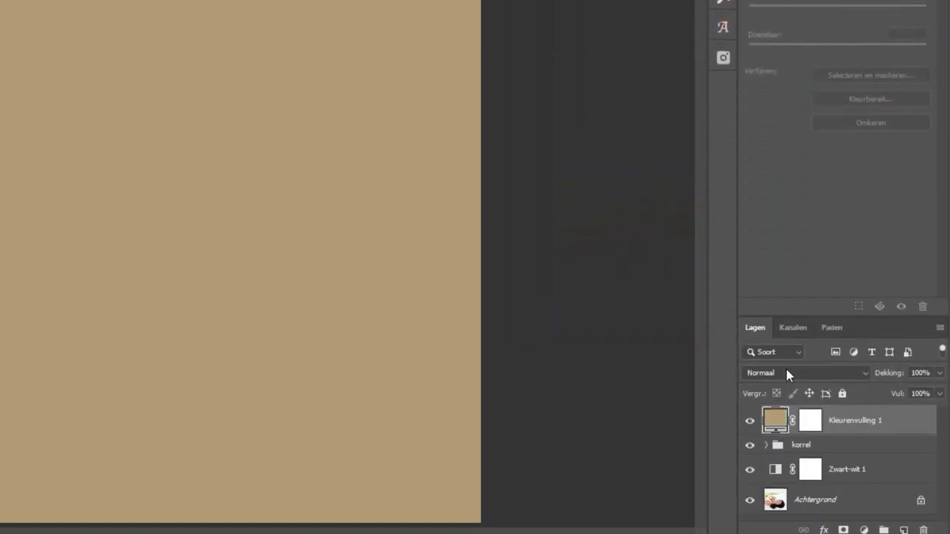
# Step: Set the fill layer to Kleur blend mode at about 35% opacity
pyautogui.click(786, 374)
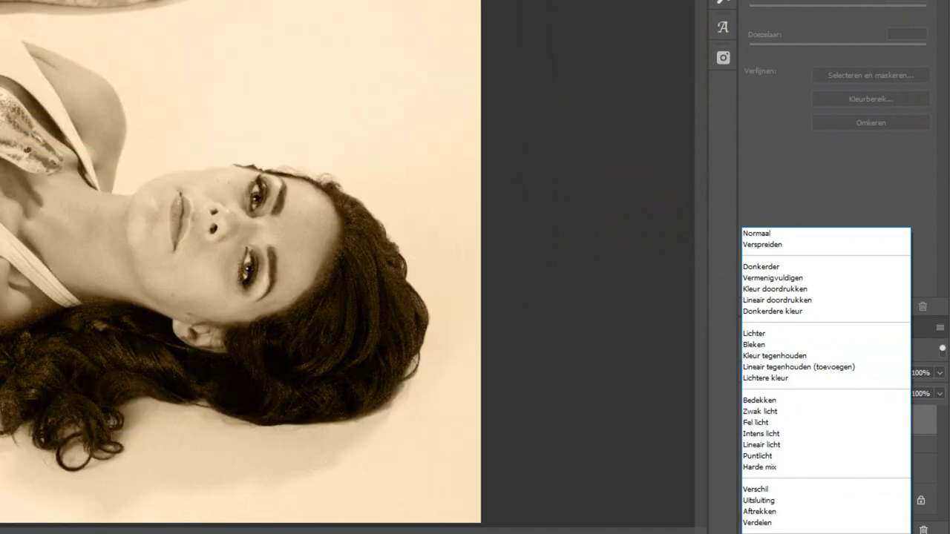
pyautogui.click(757, 533)
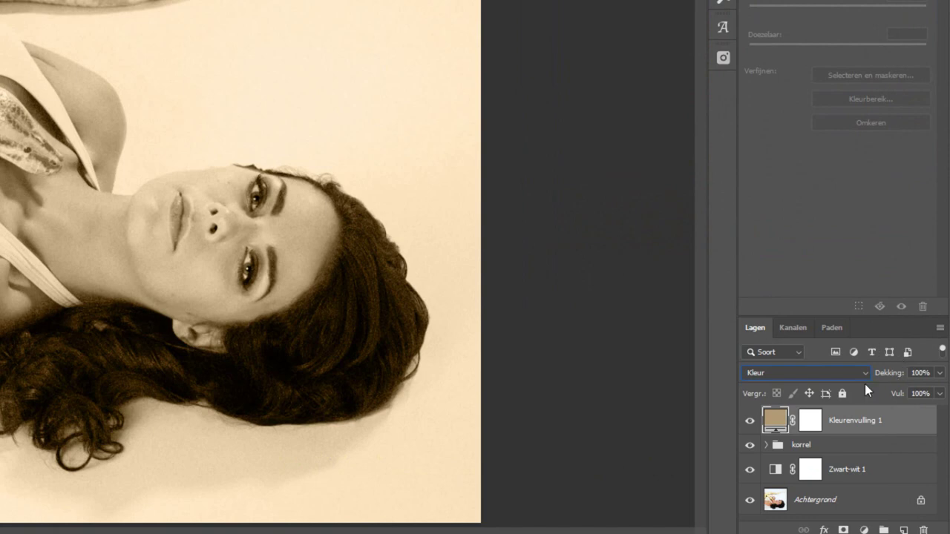
pyautogui.moveTo(891, 372)
pyautogui.mouseDown()
pyautogui.moveTo(832, 378)
pyautogui.moveTo(844, 378)
pyautogui.mouseUp()
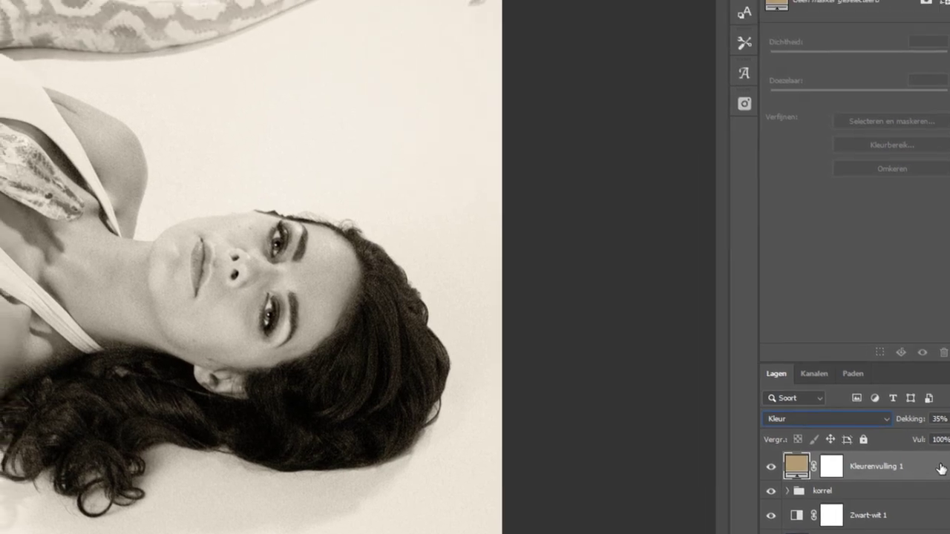
# Step: Split the fill layer's Underlying Layer white slider to 178/196 to spare the highlights
pyautogui.doubleClick(920, 422)
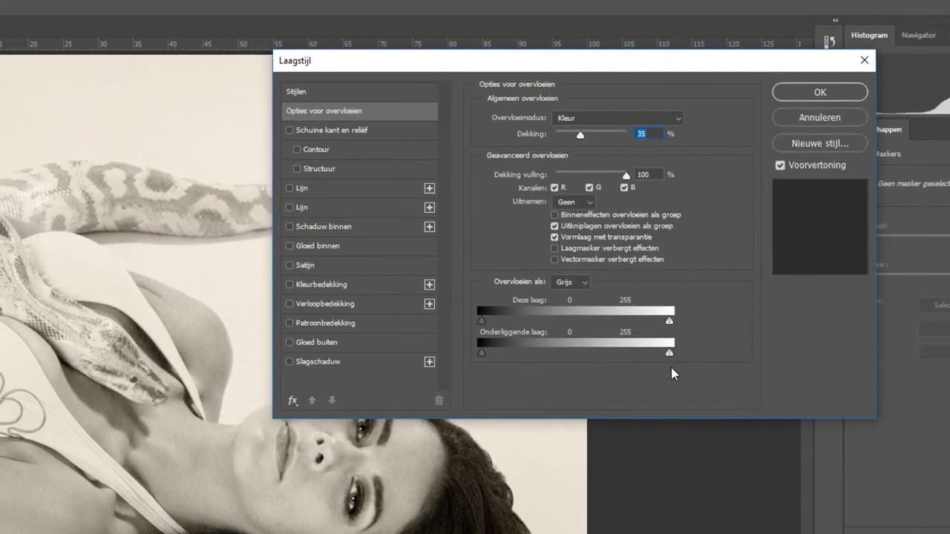
pyautogui.moveTo(668, 353); pyautogui.dragTo(659, 352)
pyautogui.moveTo(623, 355); pyautogui.dragTo(613, 353)
pyautogui.click(795, 93)
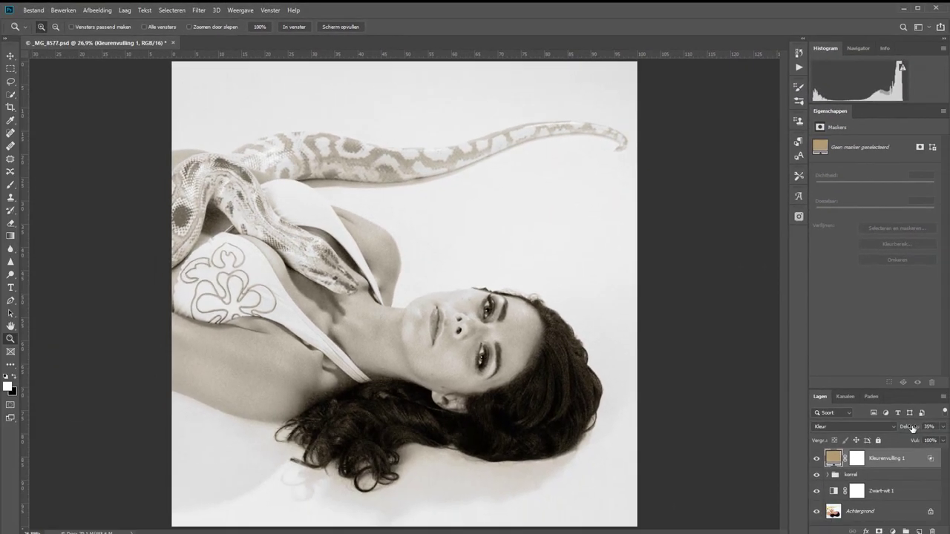
# Step: Lower the tint opacity to 28% and zoom to 100% on the face
pyautogui.moveTo(931, 458); pyautogui.dragTo(909, 428)
pyautogui.moveTo(294, 210); pyautogui.dragTo(584, 394)
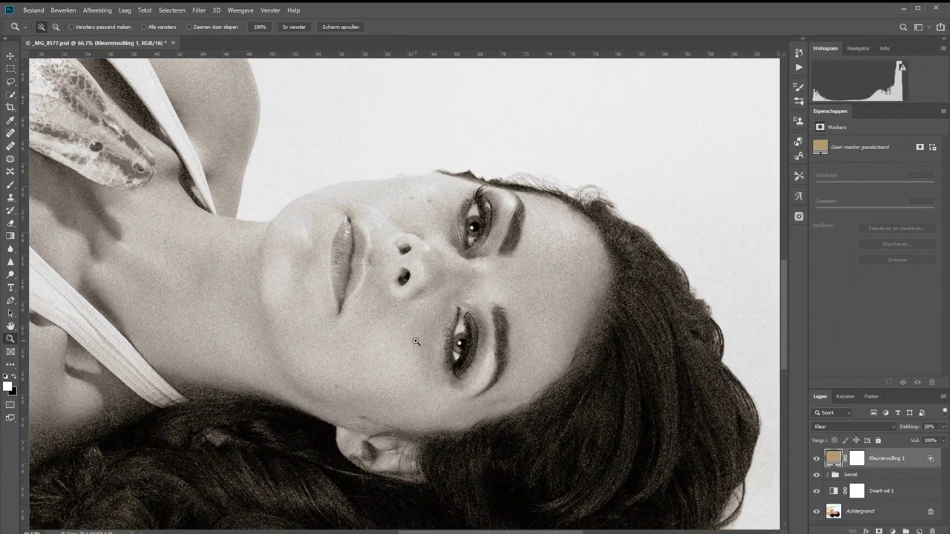
pyautogui.click(416, 341)
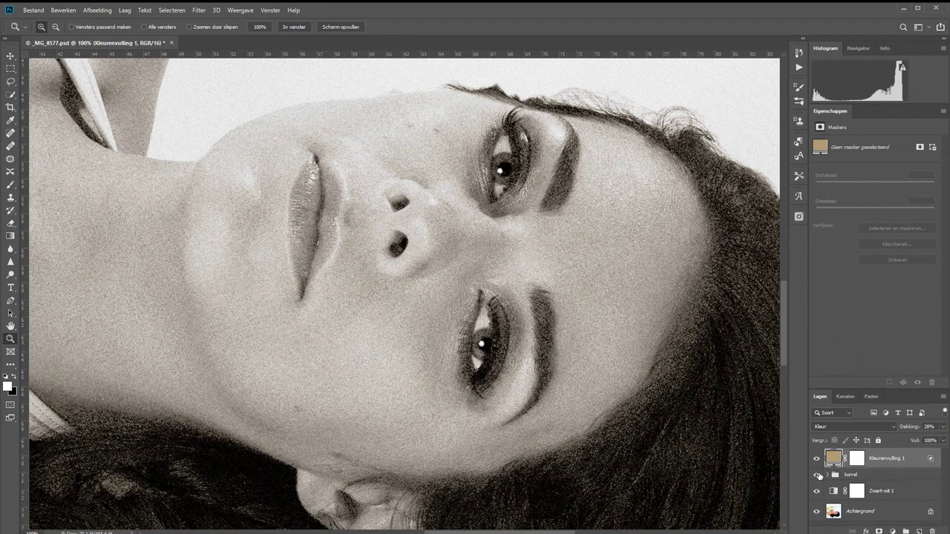
# Step: Apply a Gaussian Blur of radius 1.5 px to the groot layer inside the korrel group
pyautogui.click(827, 475)
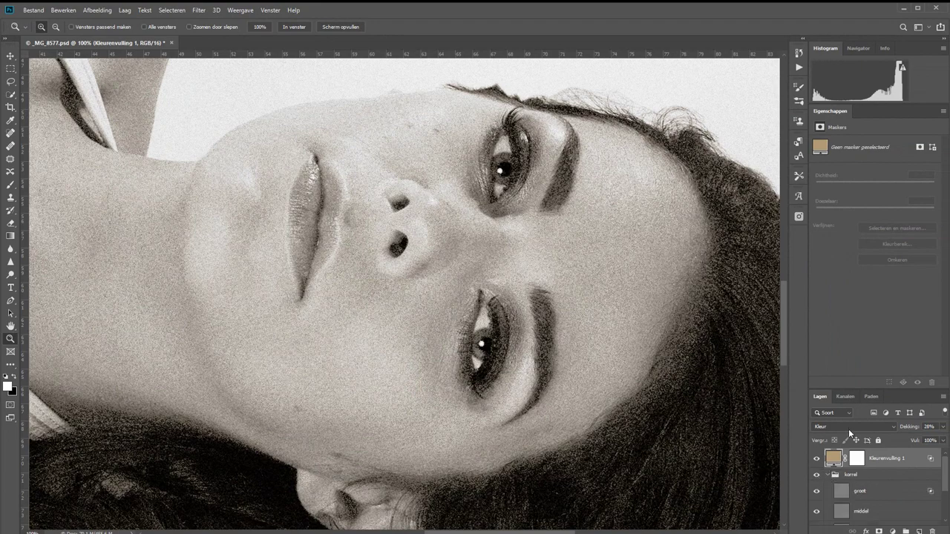
pyautogui.click(854, 491)
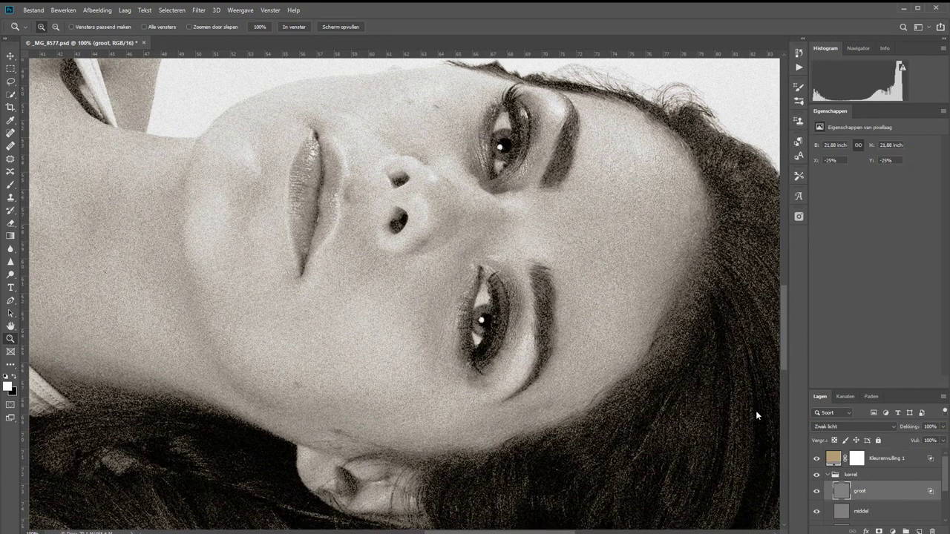
pyautogui.click(199, 11)
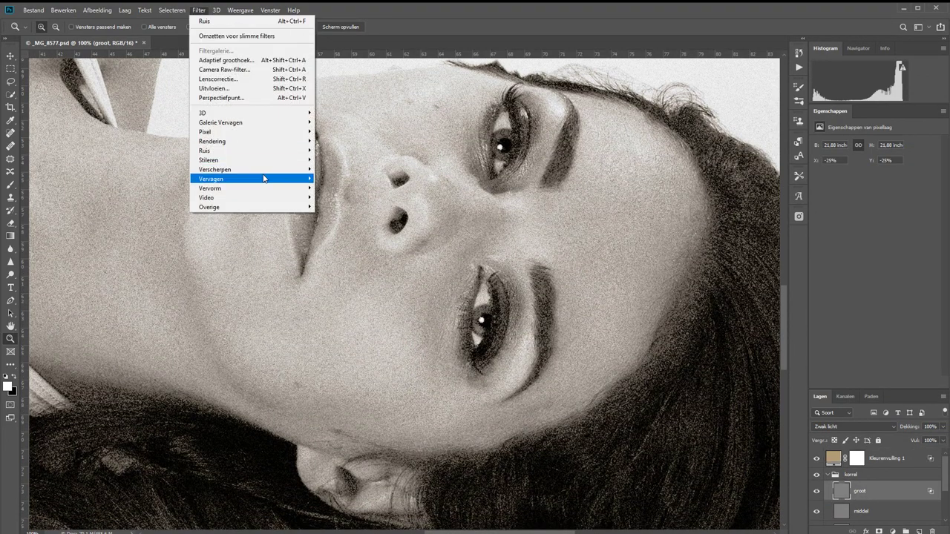
pyautogui.moveTo(223, 179)
pyautogui.click(342, 190)
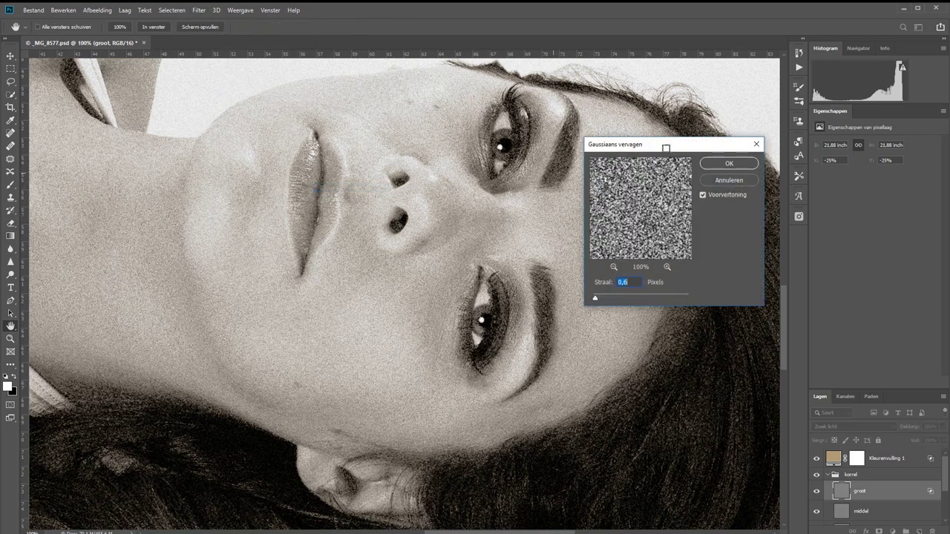
pyautogui.moveTo(666, 147); pyautogui.dragTo(347, 157)
pyautogui.moveTo(278, 305); pyautogui.dragTo(283, 308)
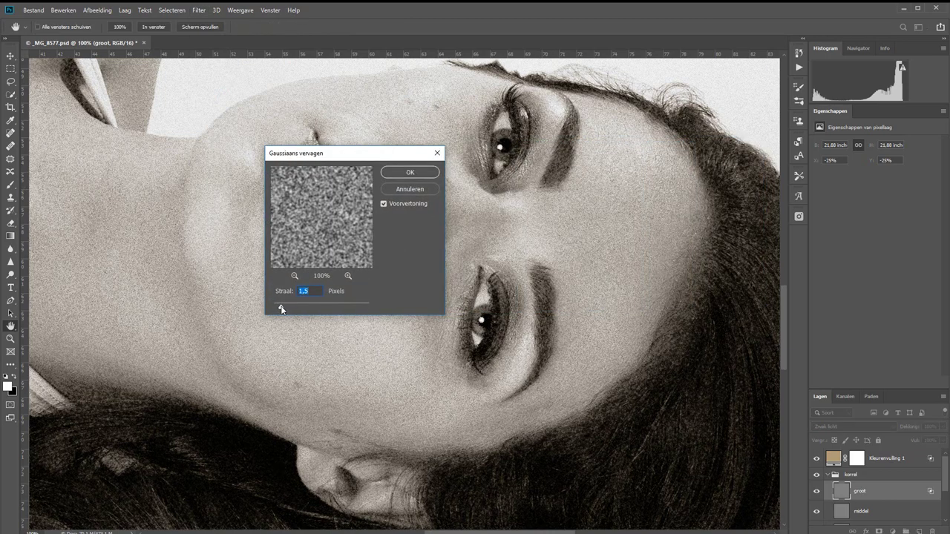
pyautogui.click(423, 174)
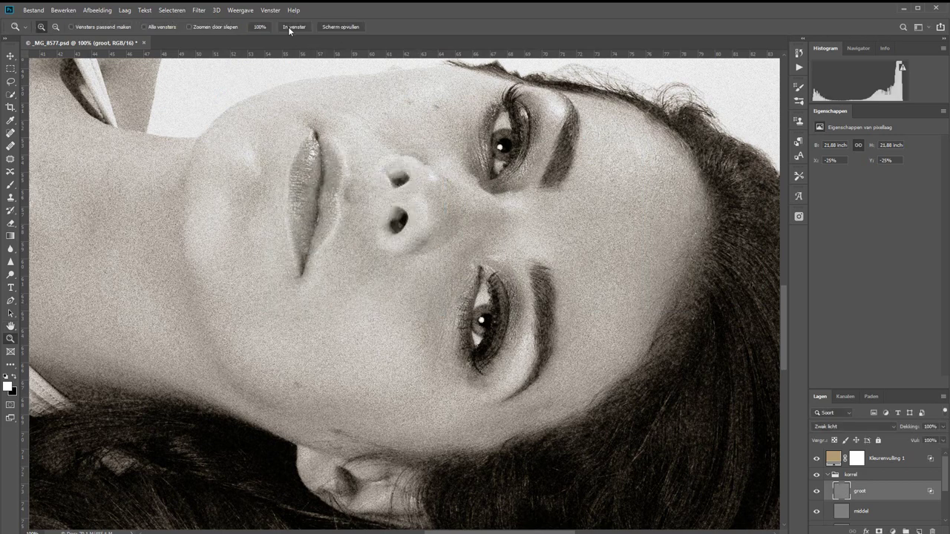
pyautogui.moveTo(562, 318)
pyautogui.mouseDown()
pyautogui.moveTo(512, 321)
pyautogui.moveTo(547, 321)
pyautogui.mouseUp()
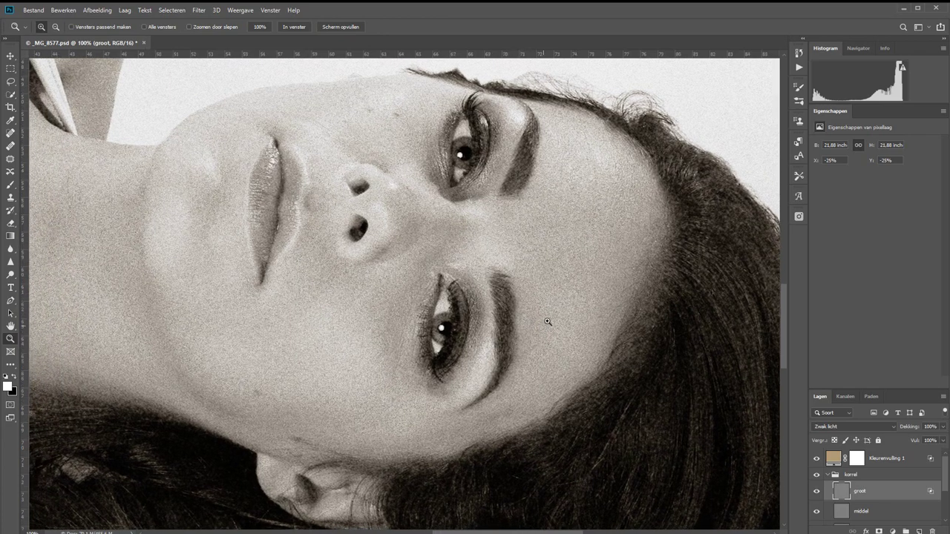